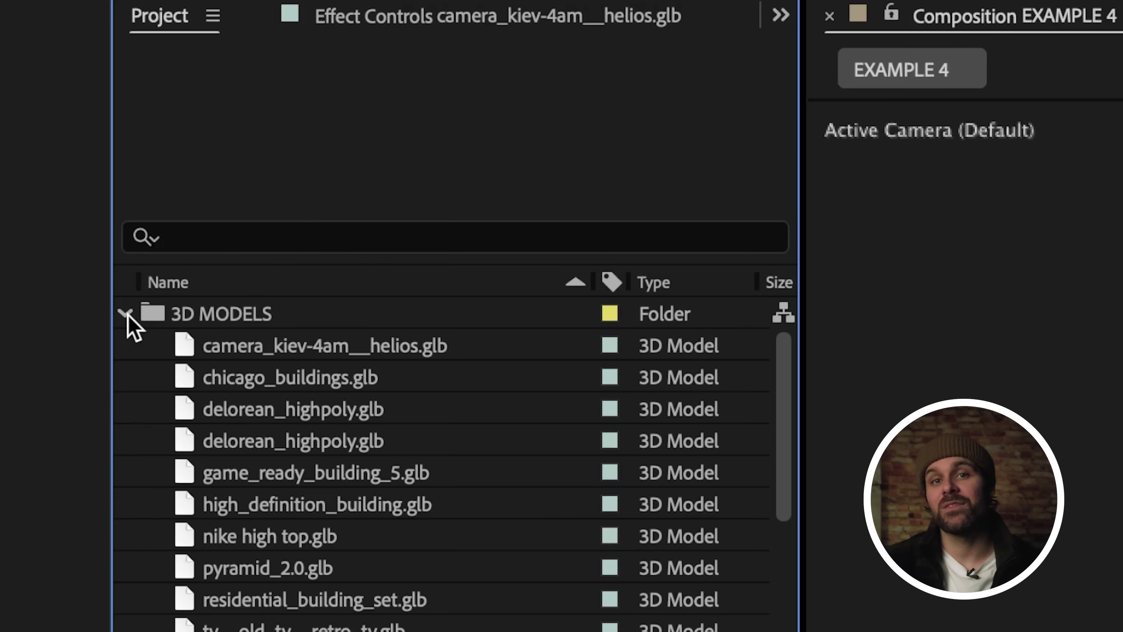
# Add the camera_kiev-4am__helios.glb model to the EXAMPLE 4 composition and preview the EXAMPLE 7 - FILE DROP MO GRAPH composition
pyautogui.click(258, 360)
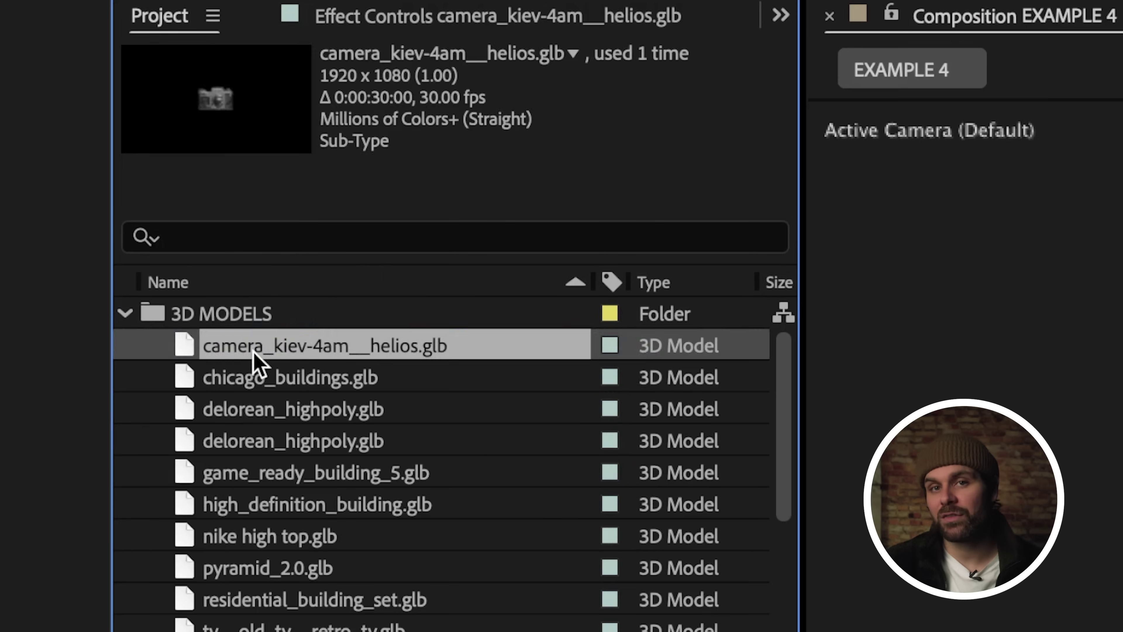
pyautogui.moveTo(516, 337); pyautogui.dragTo(1122, 277)
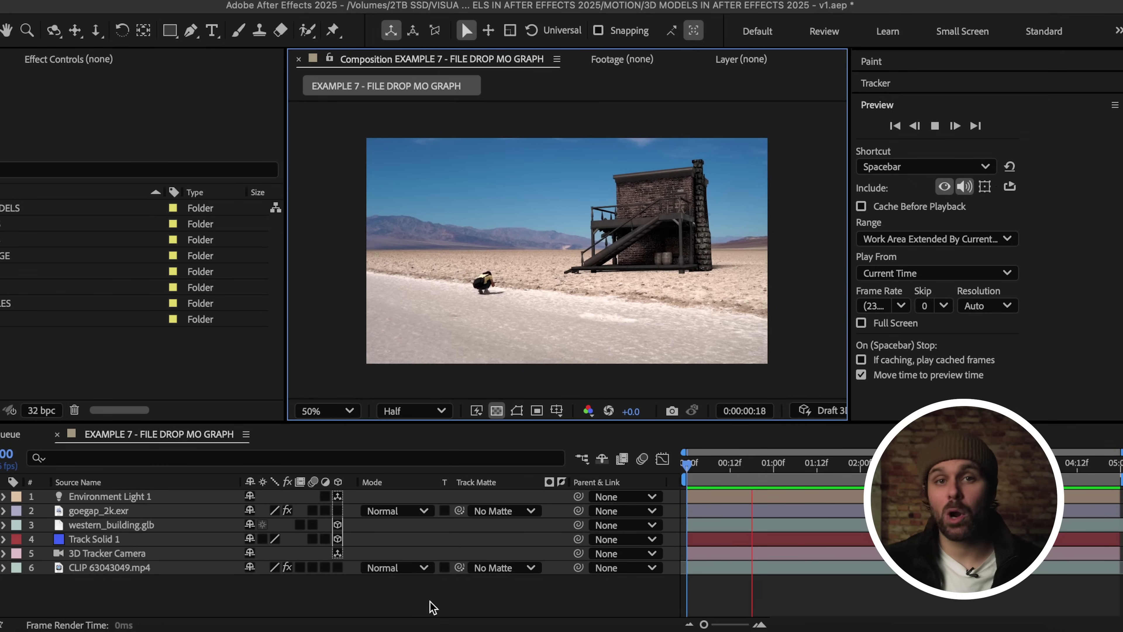
pyautogui.press('space')
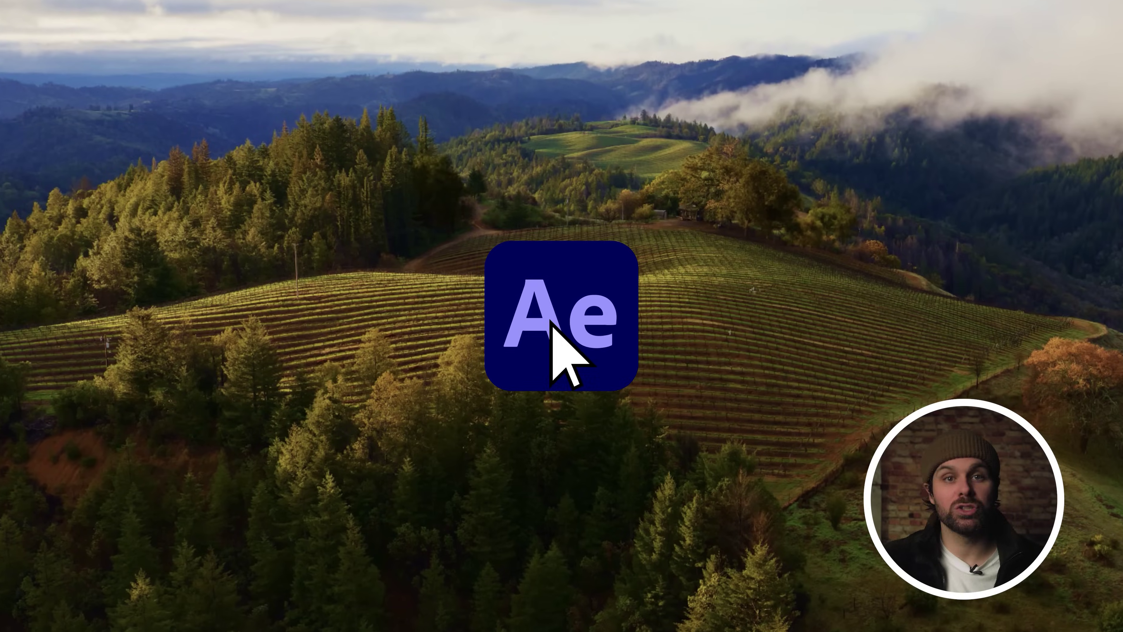
# Launch After Effects, create a composition from DJI 153043049.mp4 in the FOOTAGE folder and preview it
pyautogui.doubleClick(551, 330)
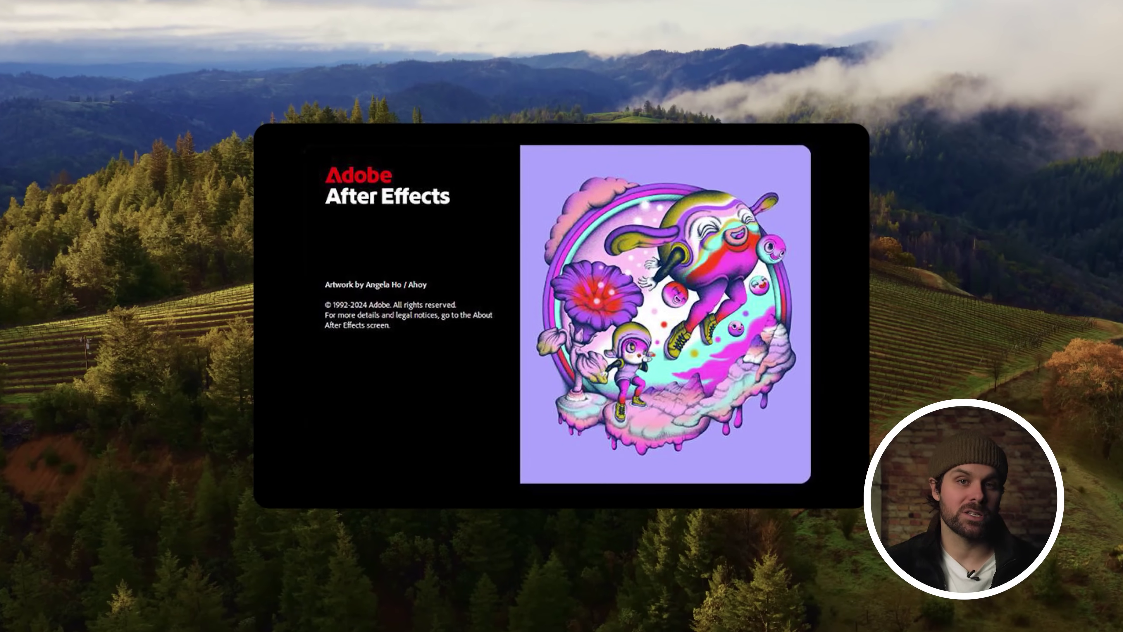
pyautogui.click(553, 119)
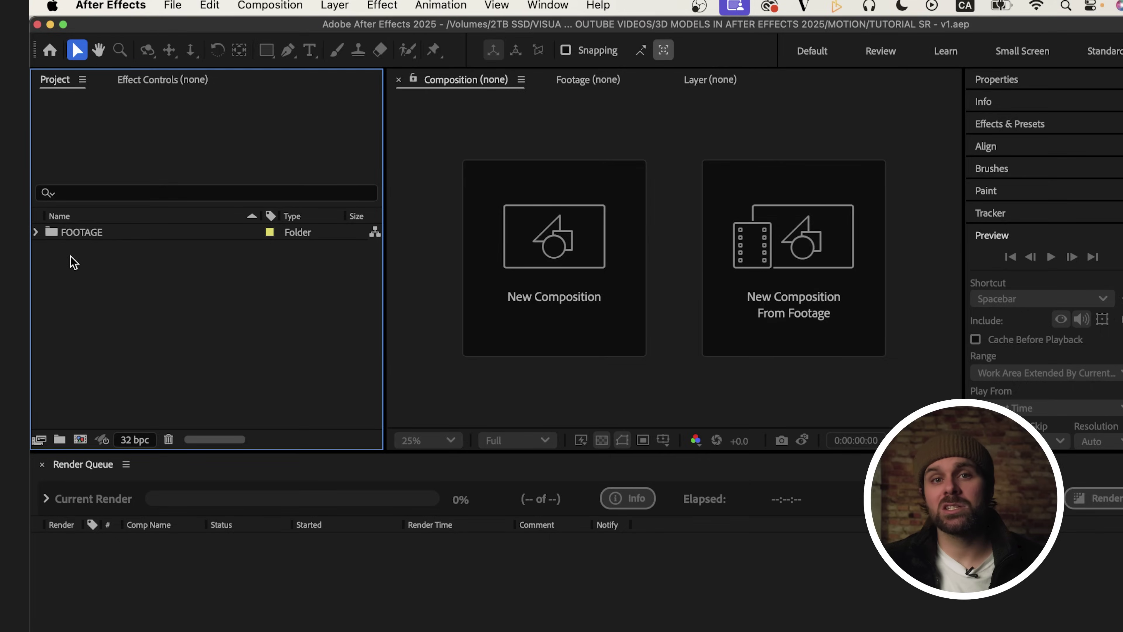
pyautogui.click(35, 229)
pyautogui.click(70, 246)
pyautogui.moveTo(244, 456); pyautogui.dragTo(263, 346)
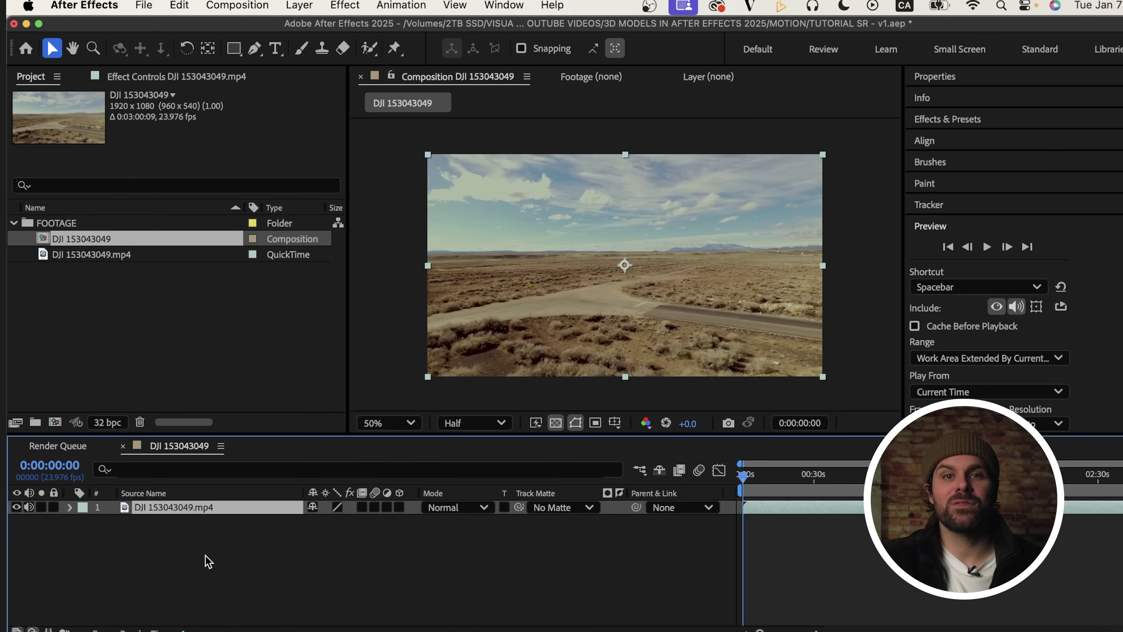
pyautogui.press('space')
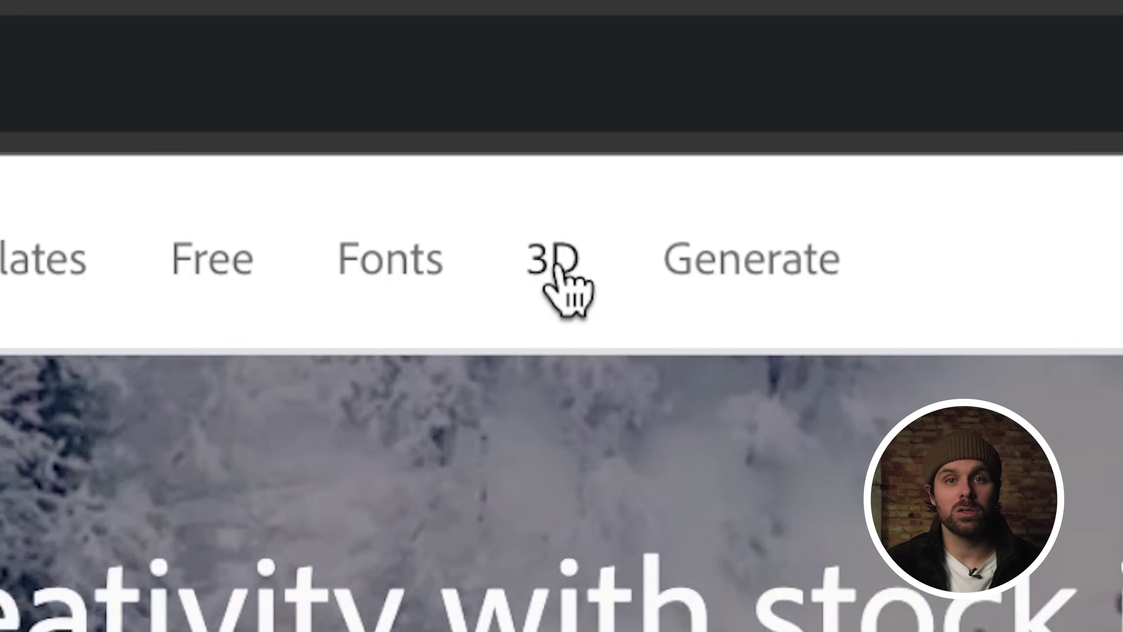
# Search Adobe Stock's 3D assets for "cars" and open the Retro car model
pyautogui.click(548, 264)
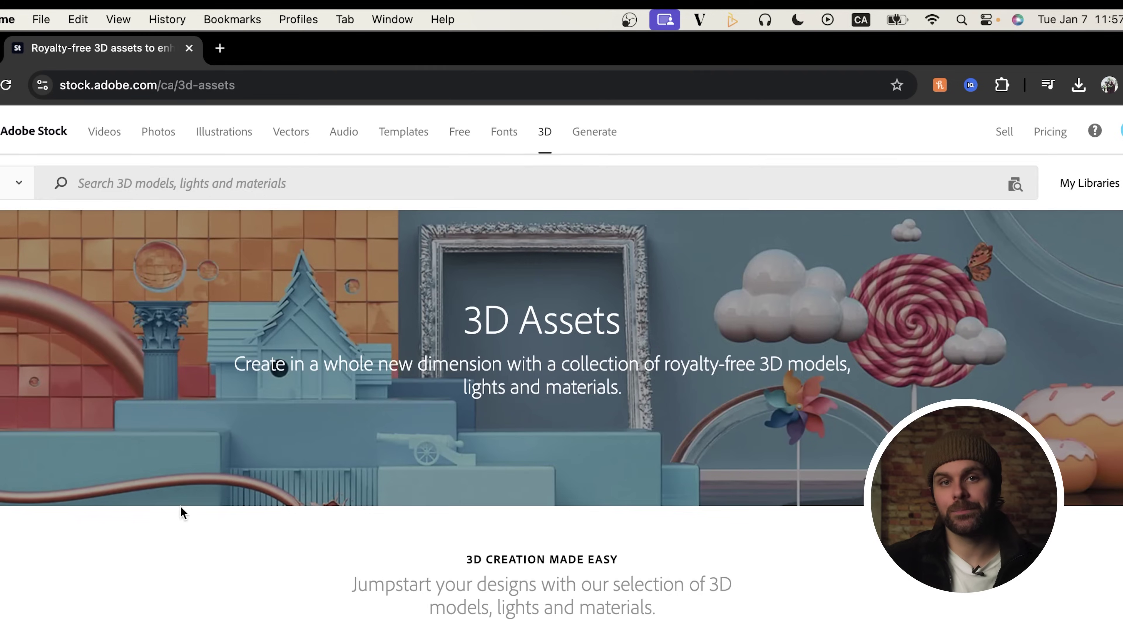
pyautogui.click(143, 175)
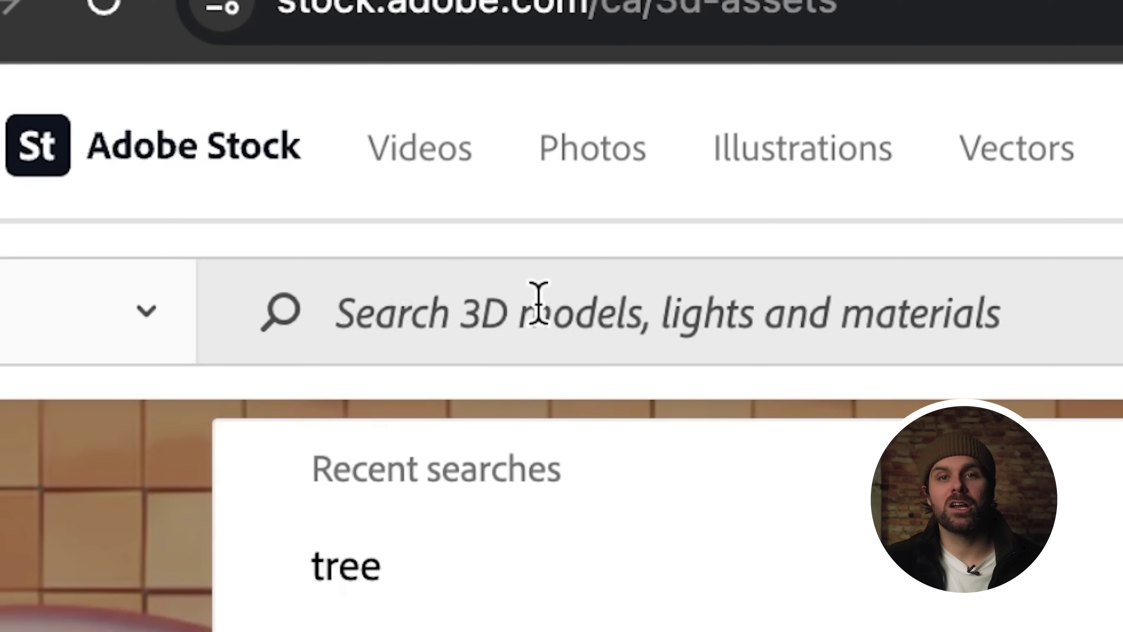
pyautogui.write('cars')
pyautogui.press('Return')
pyautogui.scroll(-10, 43, 309)
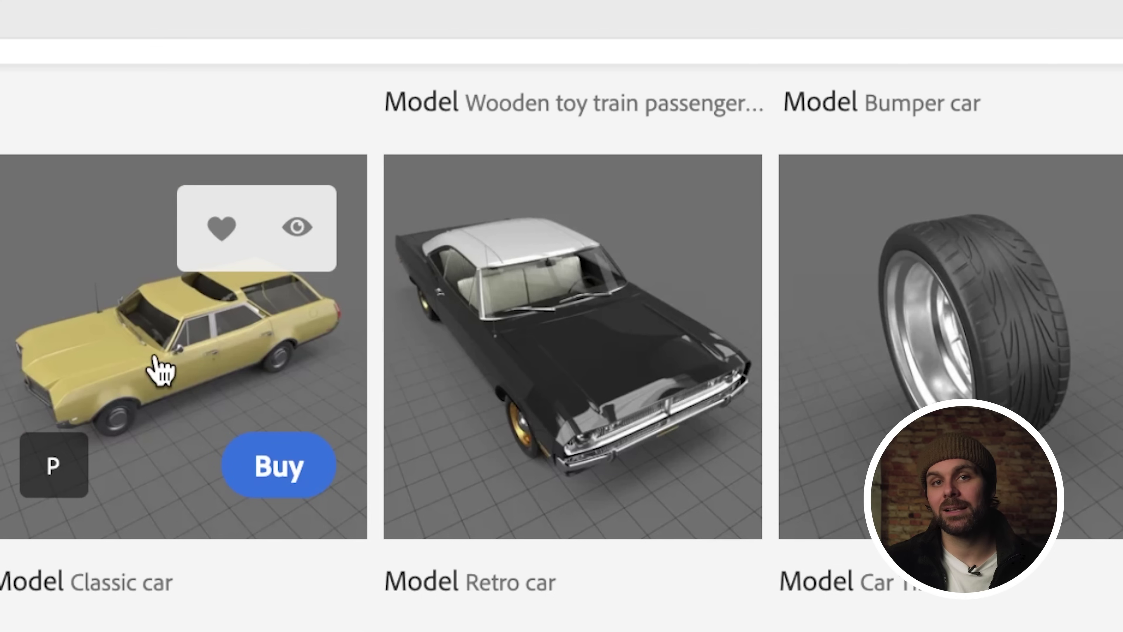
pyautogui.click(540, 334)
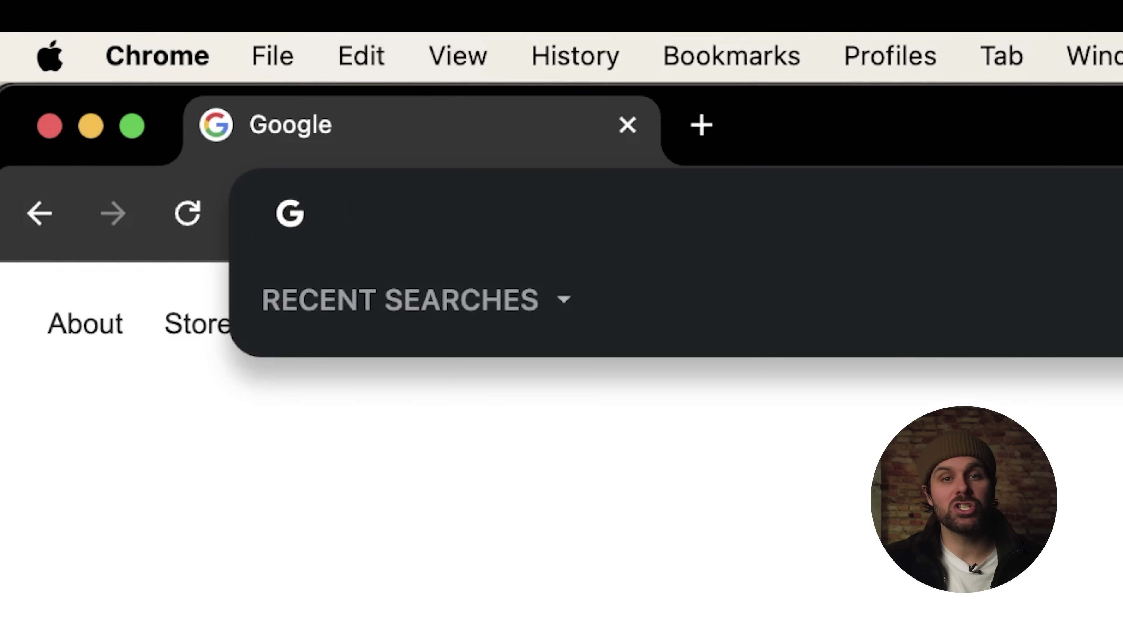
# Go to sketchfab.com, search for "delorean" and inspect the Delorean (highpoly) model from another angle
pyautogui.write('sketchfab.com')
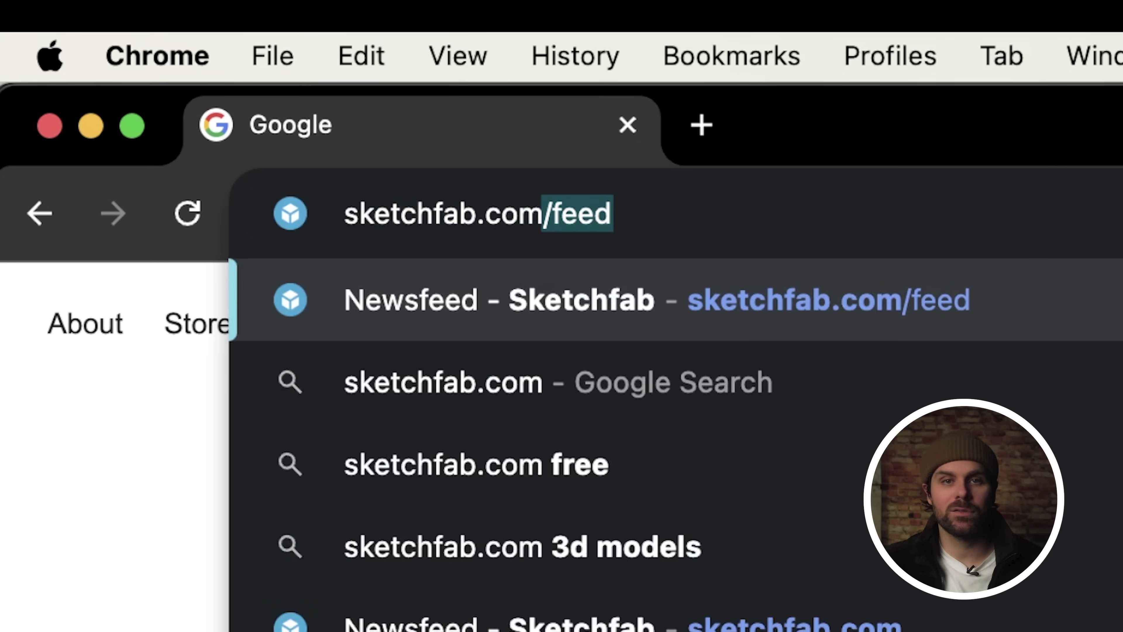
pyautogui.press('Return')
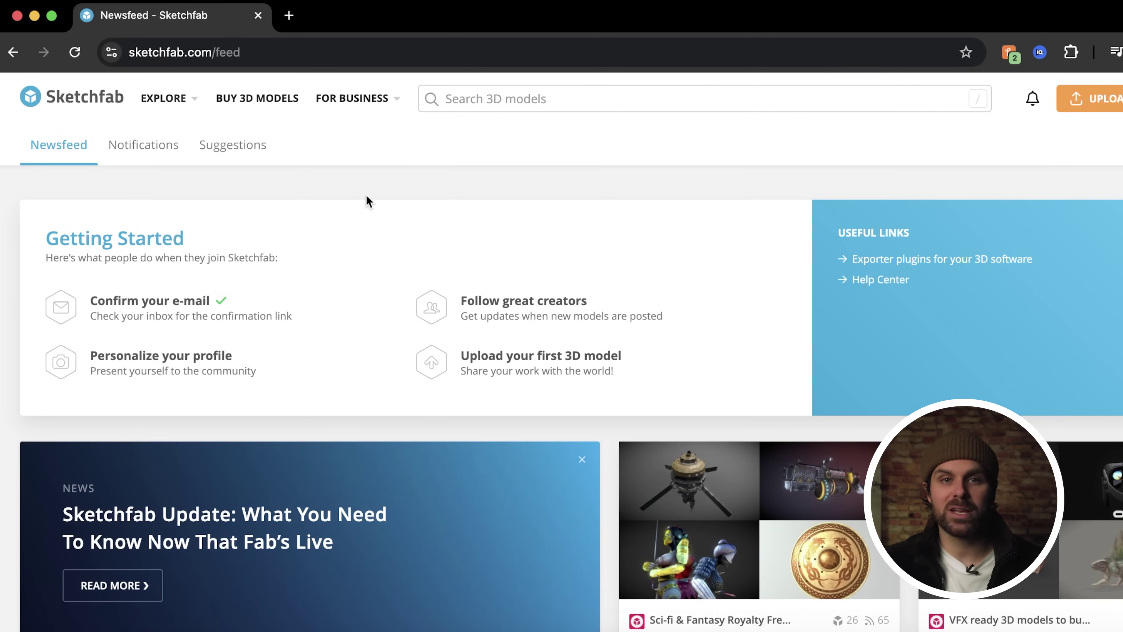
pyautogui.click(456, 99)
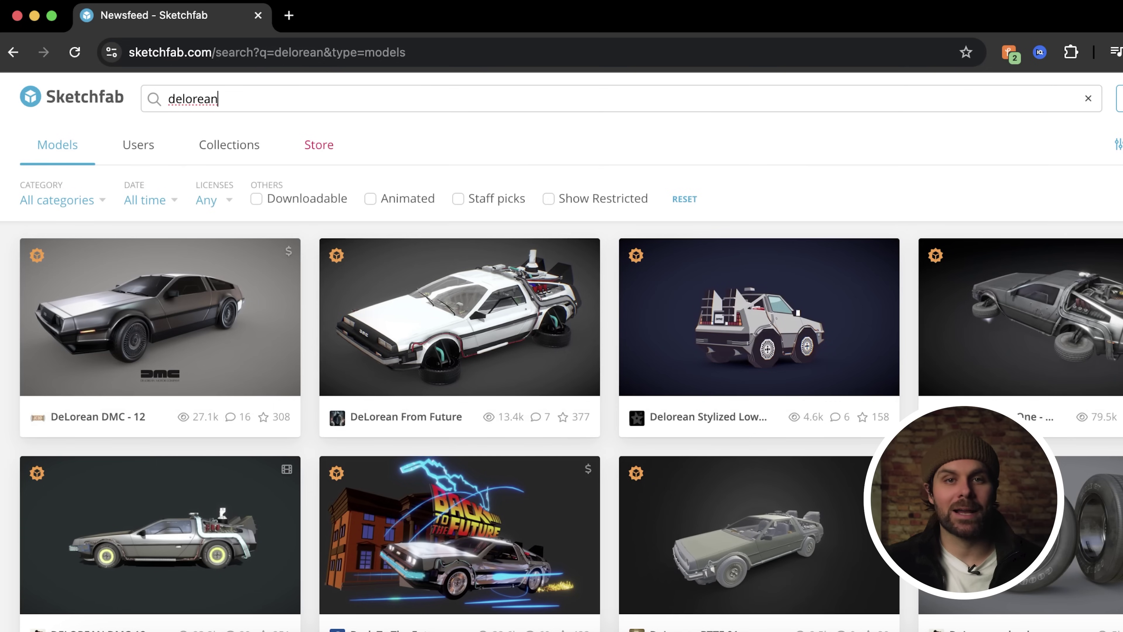
pyautogui.scroll(-10, 570, 376)
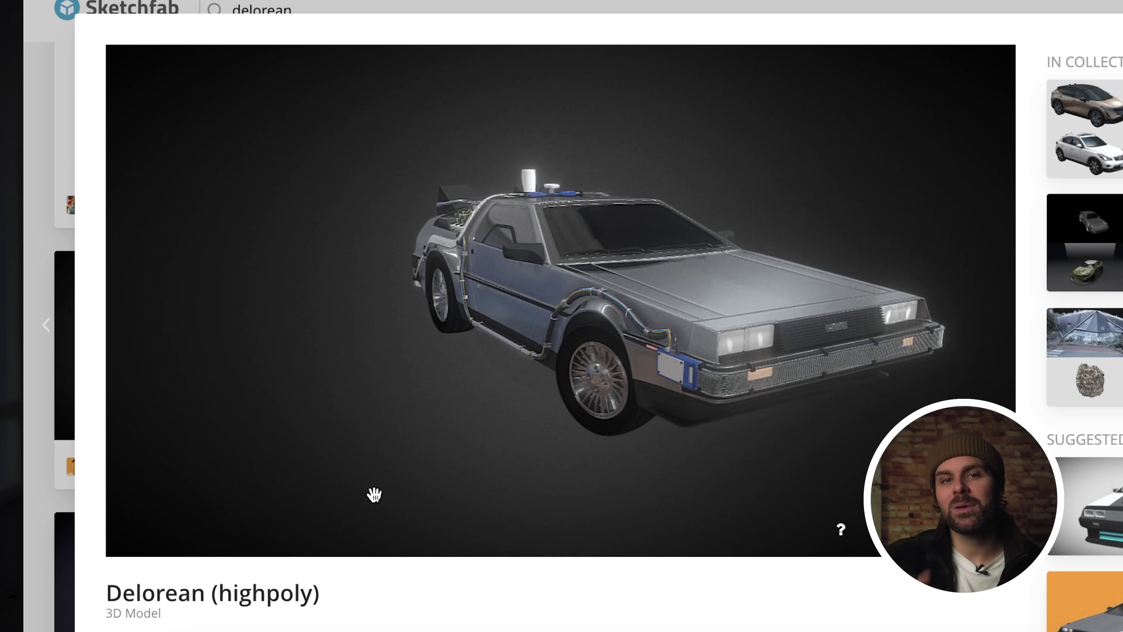
pyautogui.moveTo(371, 495); pyautogui.dragTo(190, 482)
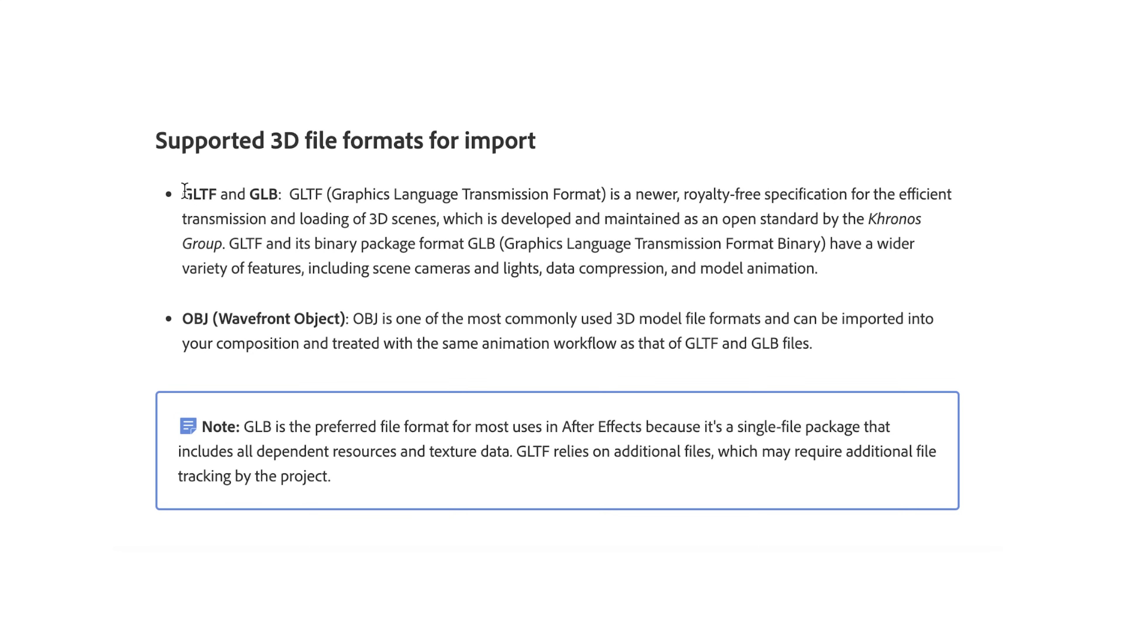
# Check the supported 3D import formats GLTF, GLB and OBJ, and download the Delorean (highpoly) model from Sketchfab
pyautogui.moveTo(185, 191); pyautogui.dragTo(284, 183)
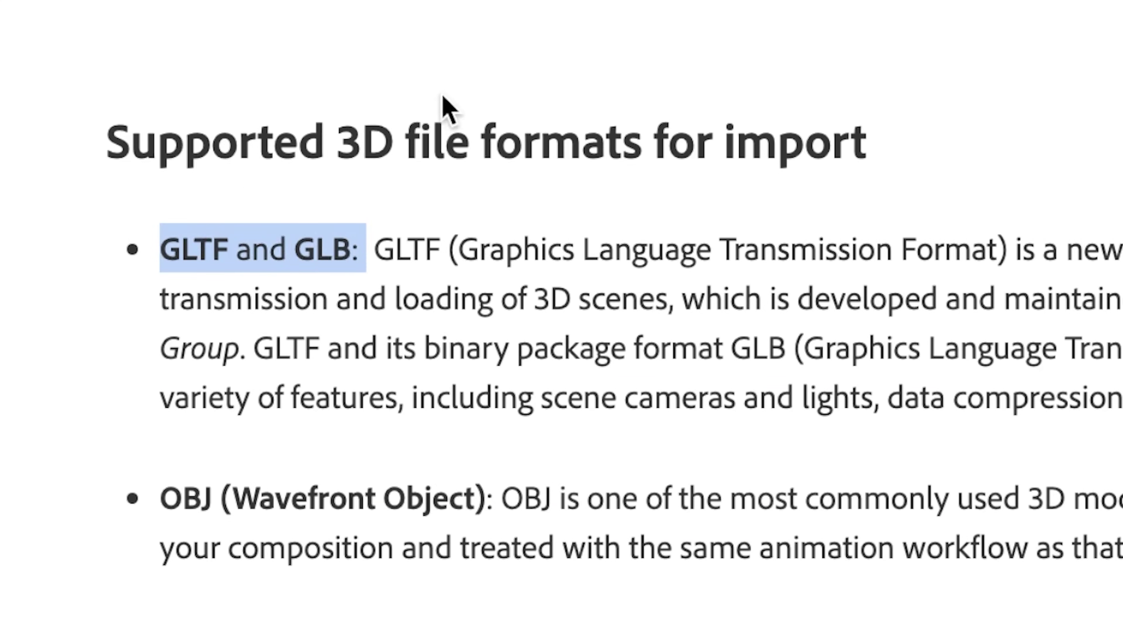
pyautogui.click(161, 494)
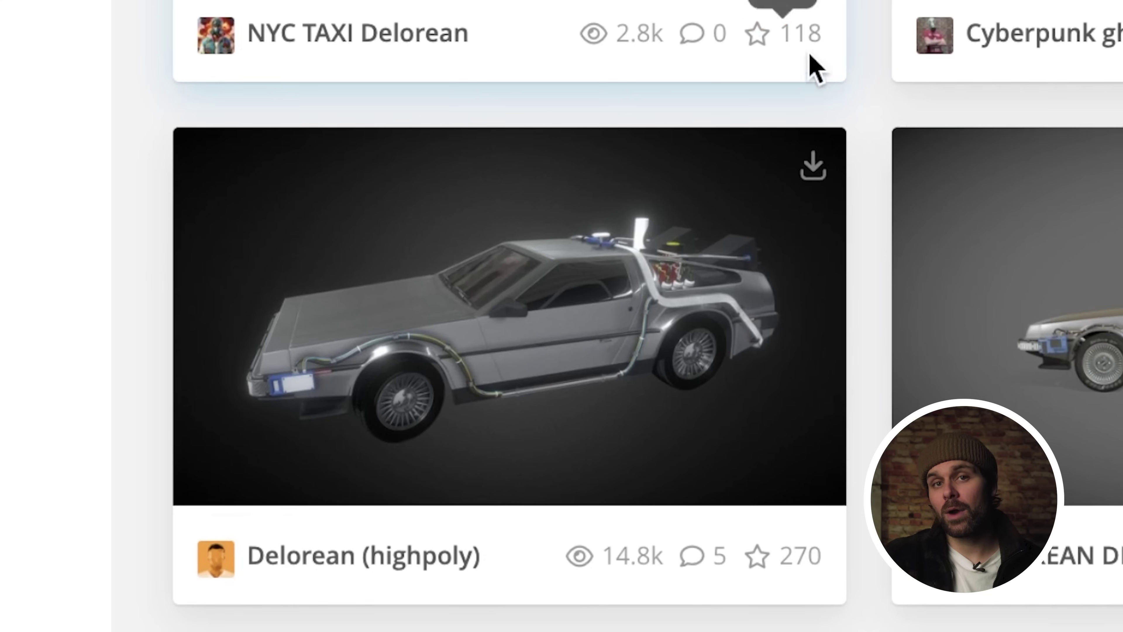
pyautogui.click(810, 170)
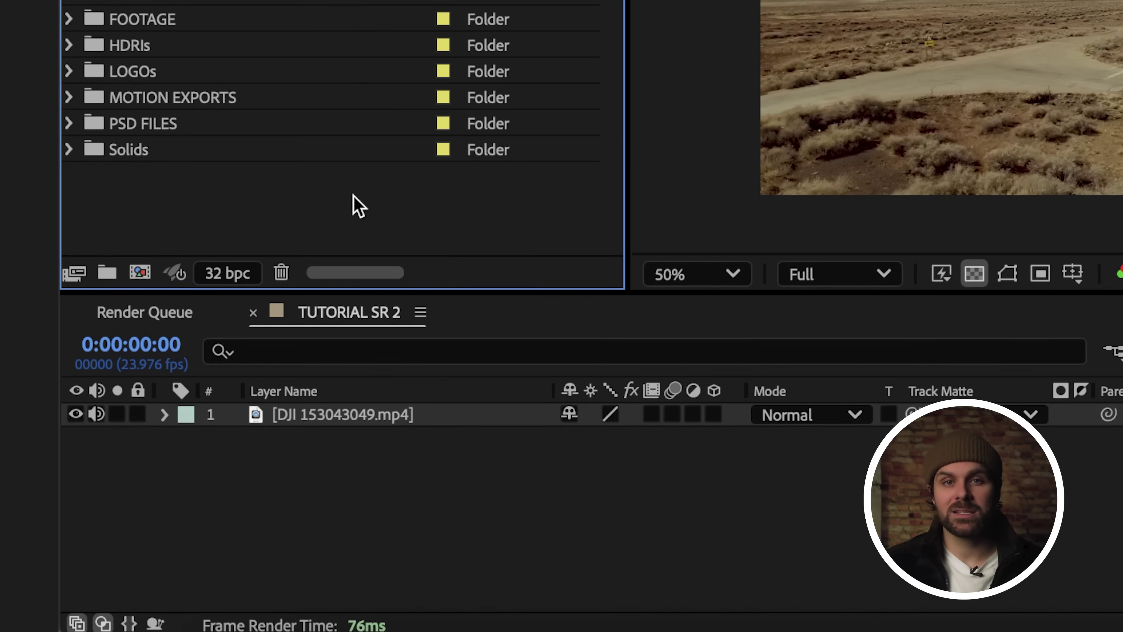
# Set the 3D renderer of the TUTORIAL SR 2 composition to Advanced 3D
pyautogui.click(351, 421)
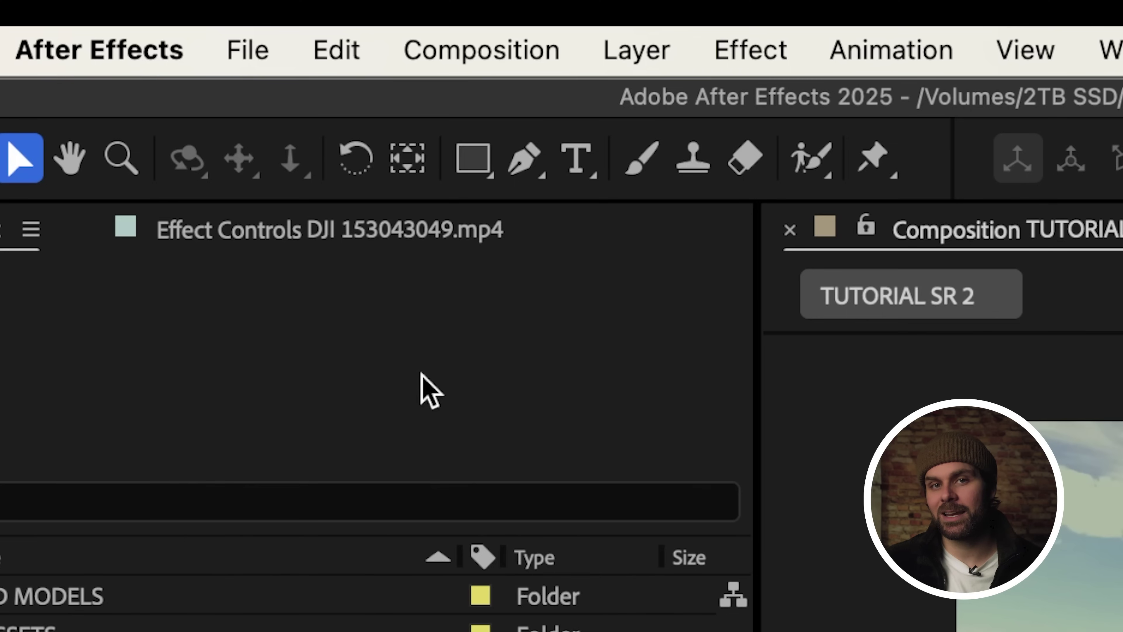
pyautogui.click(482, 48)
pyautogui.click(666, 182)
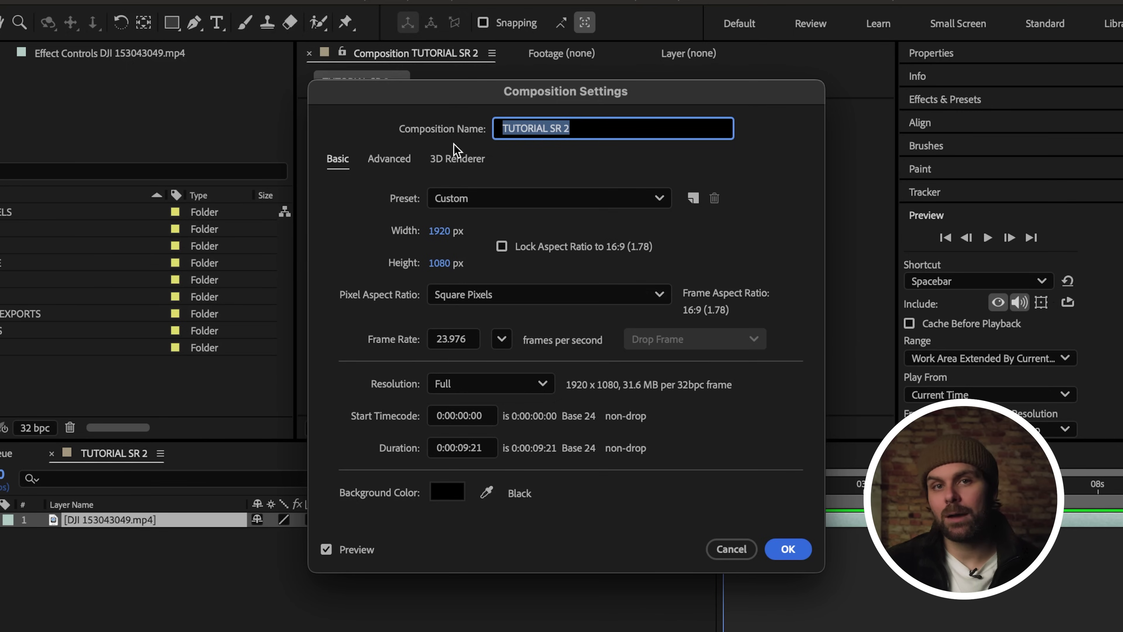
pyautogui.click(460, 159)
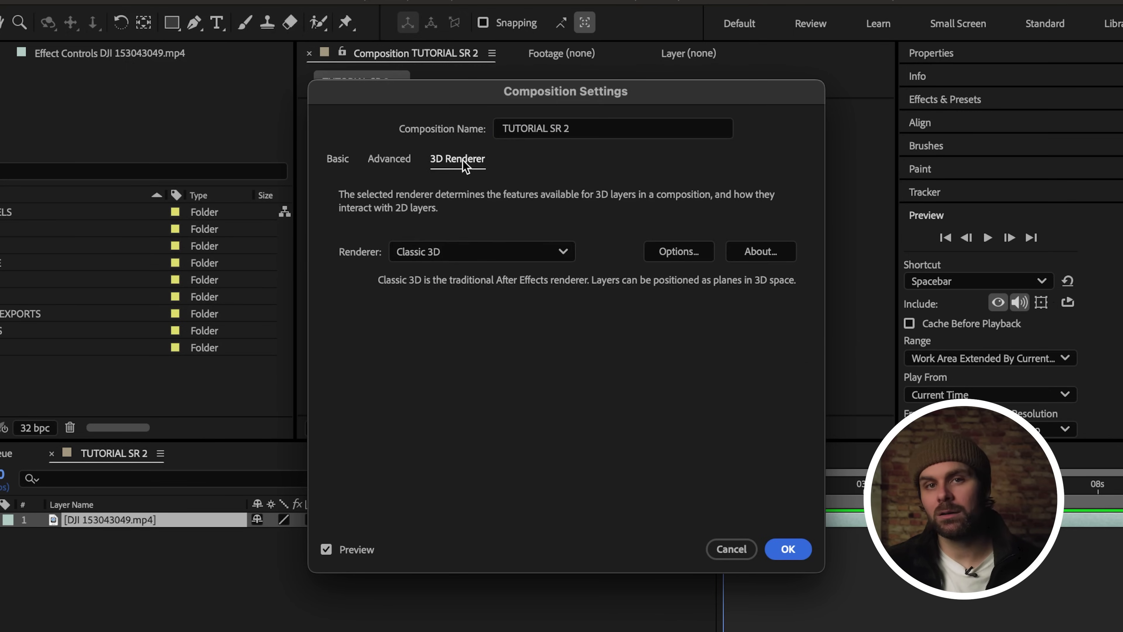
pyautogui.click(495, 252)
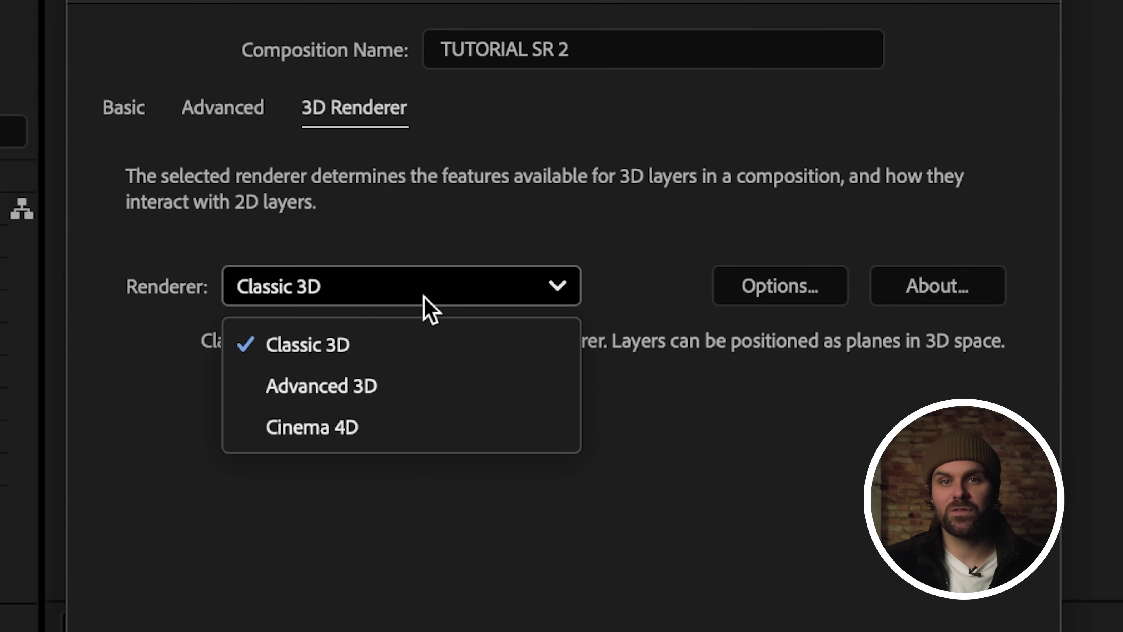
pyautogui.click(322, 385)
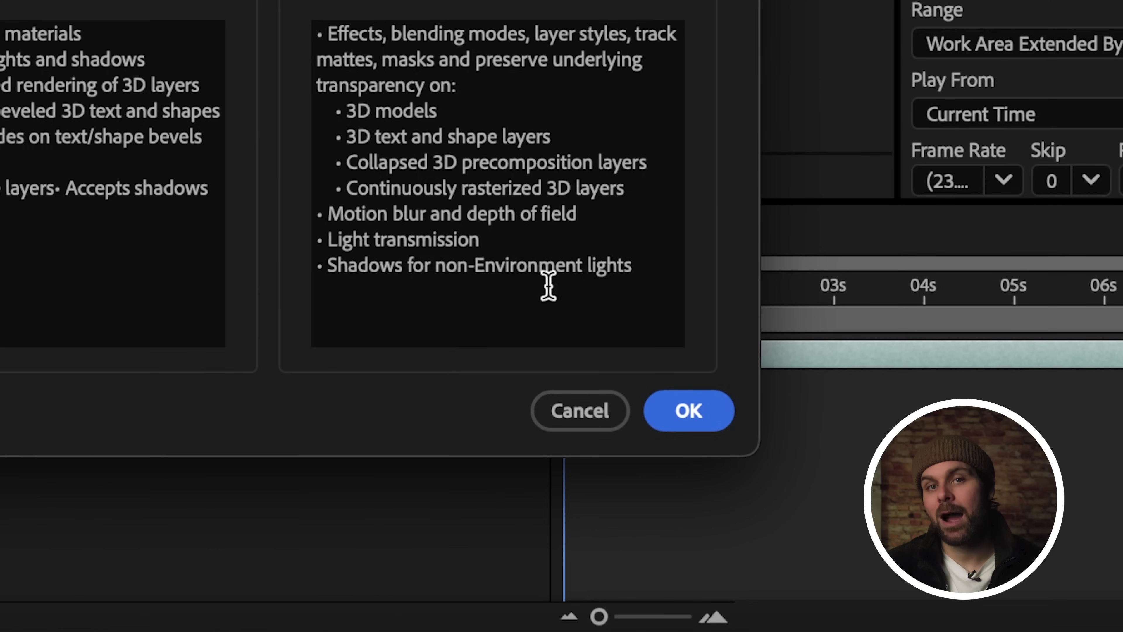
pyautogui.click(714, 411)
# Add delorean_highpoly.glb to the composition, scale it to the comp size and try orbiting around the car
pyautogui.moveTo(213, 294); pyautogui.dragTo(484, 354)
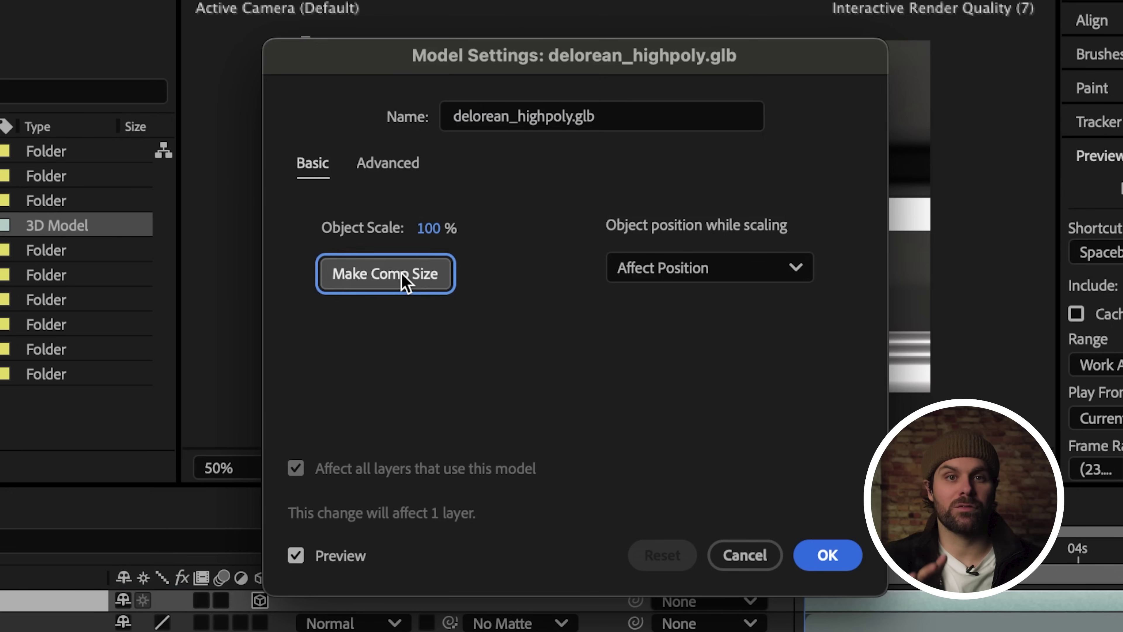
pyautogui.click(406, 281)
pyautogui.click(828, 555)
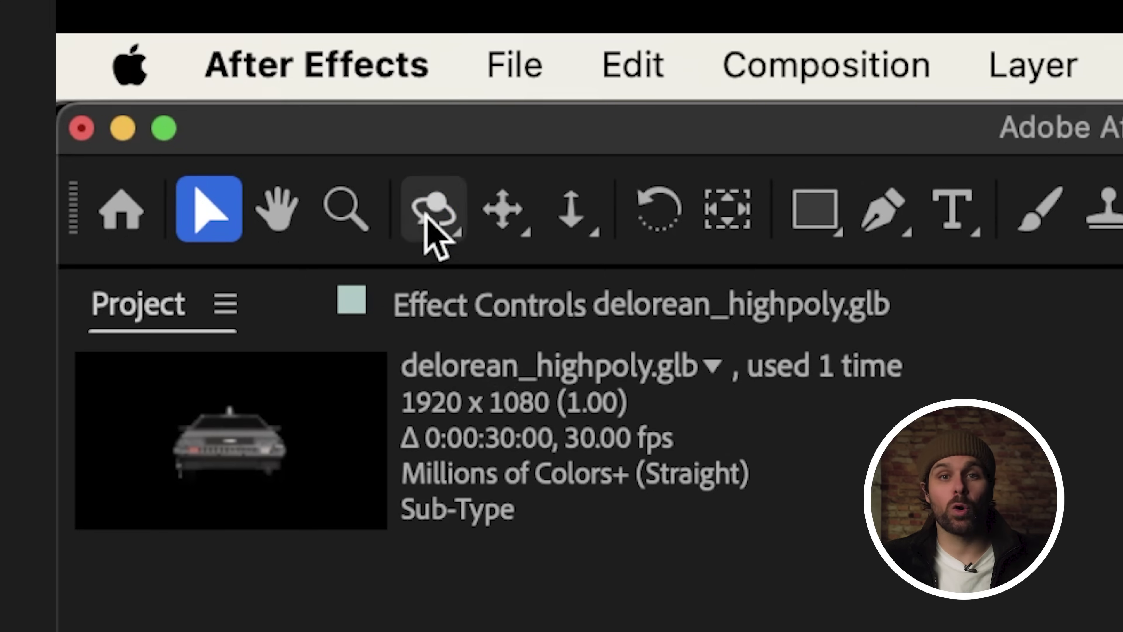
pyautogui.click(432, 215)
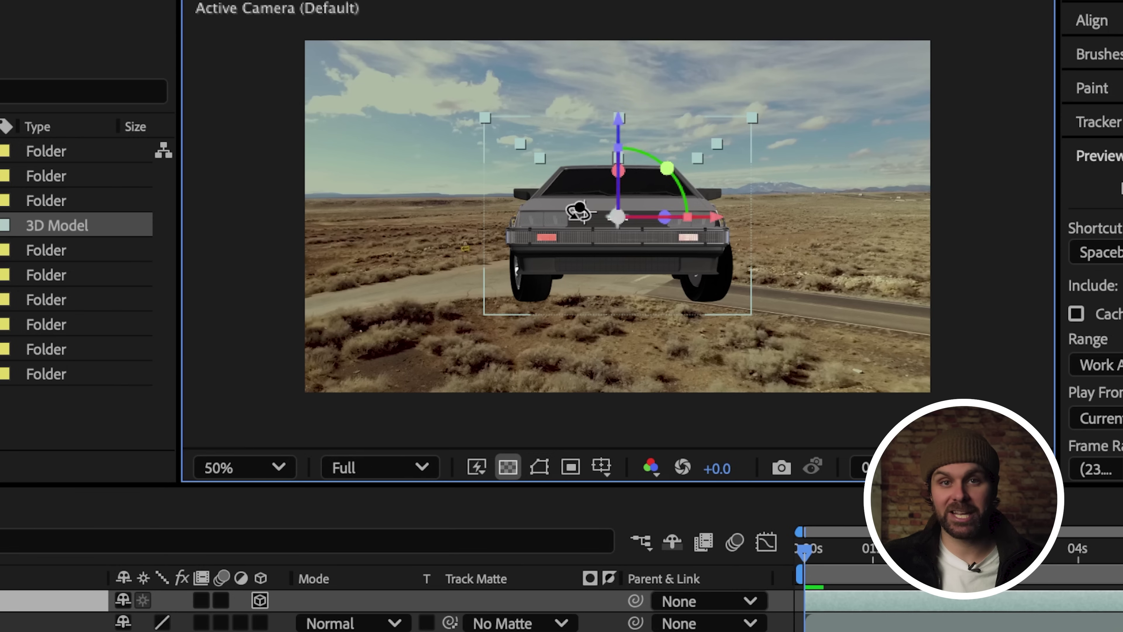
pyautogui.moveTo(579, 212)
pyautogui.mouseDown()
pyautogui.moveTo(517, 208)
pyautogui.moveTo(622, 258)
pyautogui.moveTo(622, 206)
pyautogui.moveTo(669, 148)
pyautogui.moveTo(553, 186)
pyautogui.moveTo(579, 221)
pyautogui.moveTo(595, 221)
pyautogui.mouseUp()
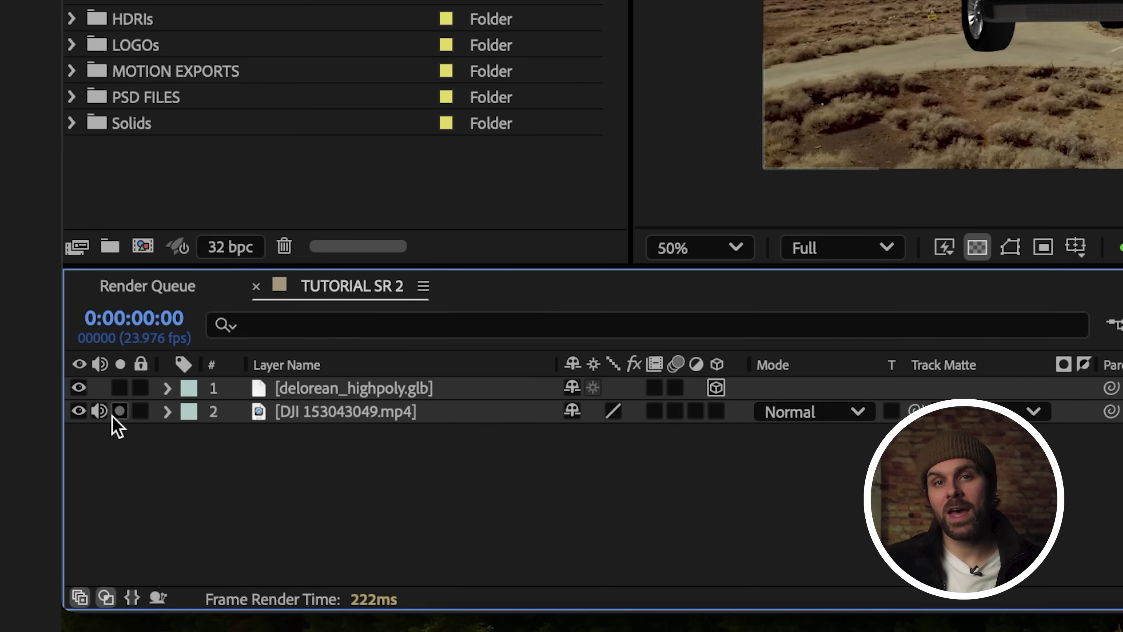
# Hide the delorean_highpoly.glb layer and apply the 3D Camera Tracker effect to the DJI 153043049.mp4 layer
pyautogui.click(79, 388)
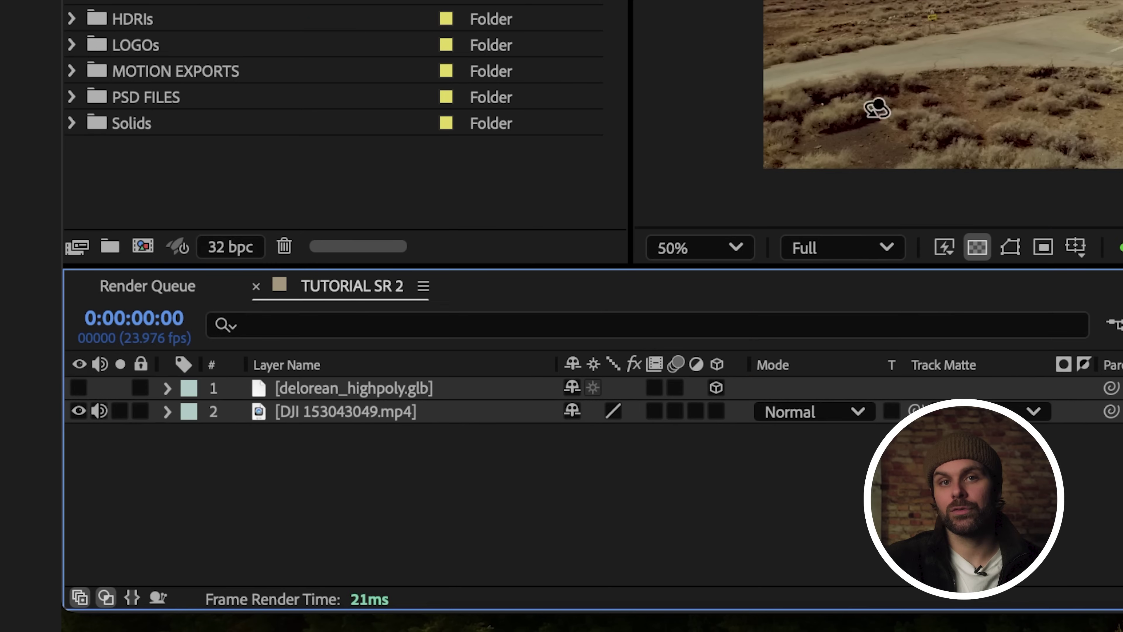
pyautogui.hotkey('ctrl', 'f')
pyautogui.write('3D Camera')
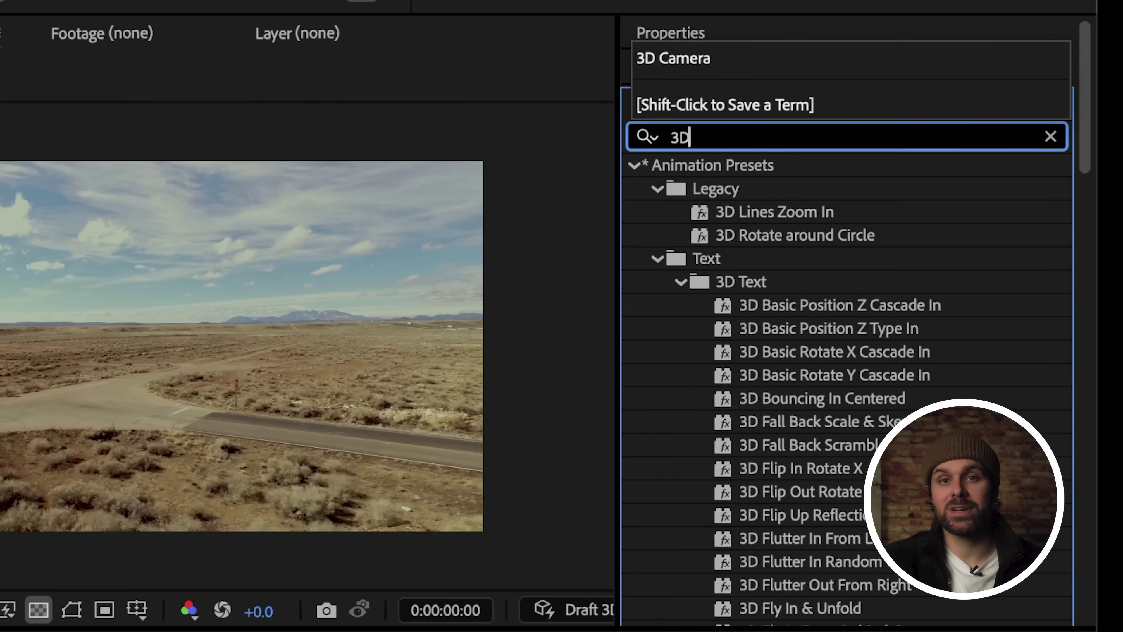
pyautogui.click(723, 189)
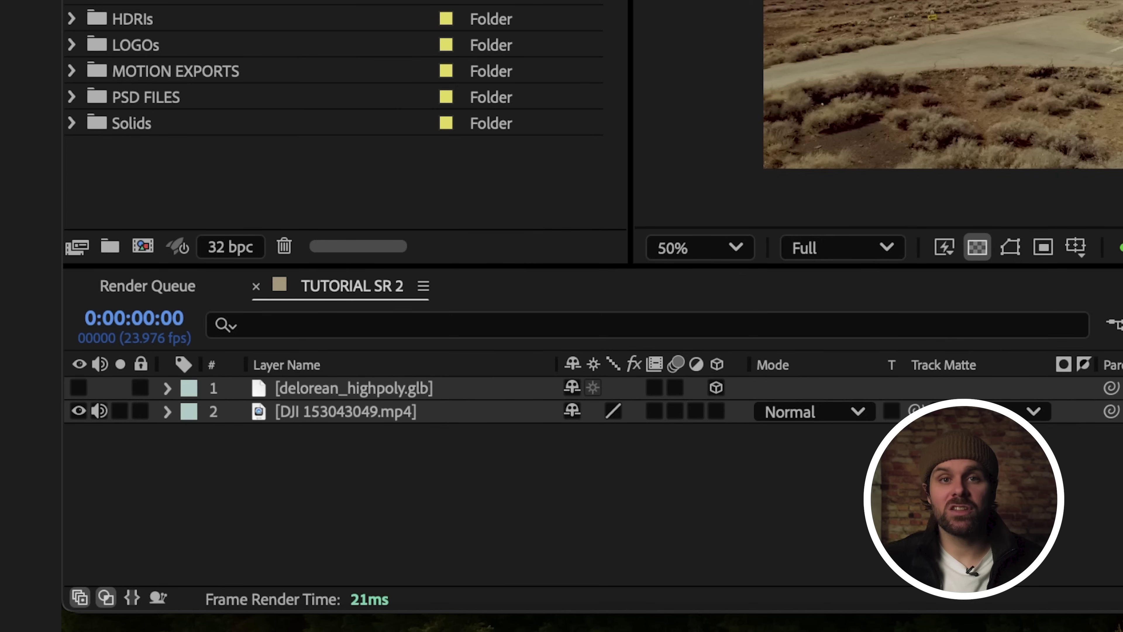
pyautogui.moveTo(723, 189); pyautogui.dragTo(413, 428)
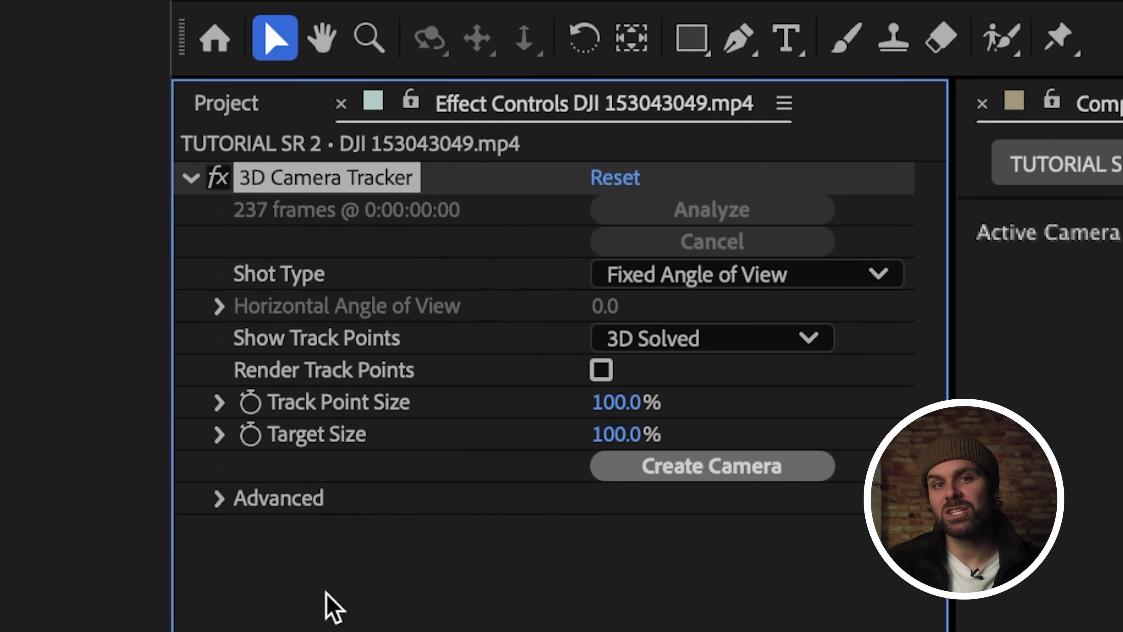
# Reveal the 3D Camera Tracker's Advanced options on the footage layer and adjust its solve settings
pyautogui.click(219, 499)
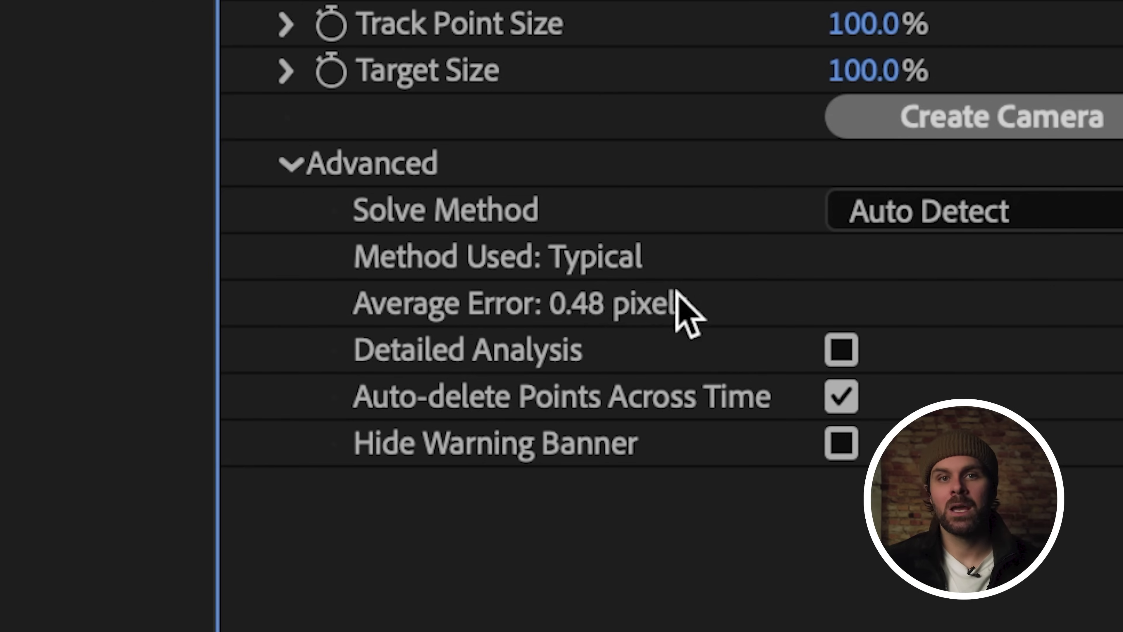
pyautogui.click(593, 215)
pyautogui.click(630, 246)
pyautogui.click(591, 424)
pyautogui.click(589, 460)
pyautogui.click(427, 502)
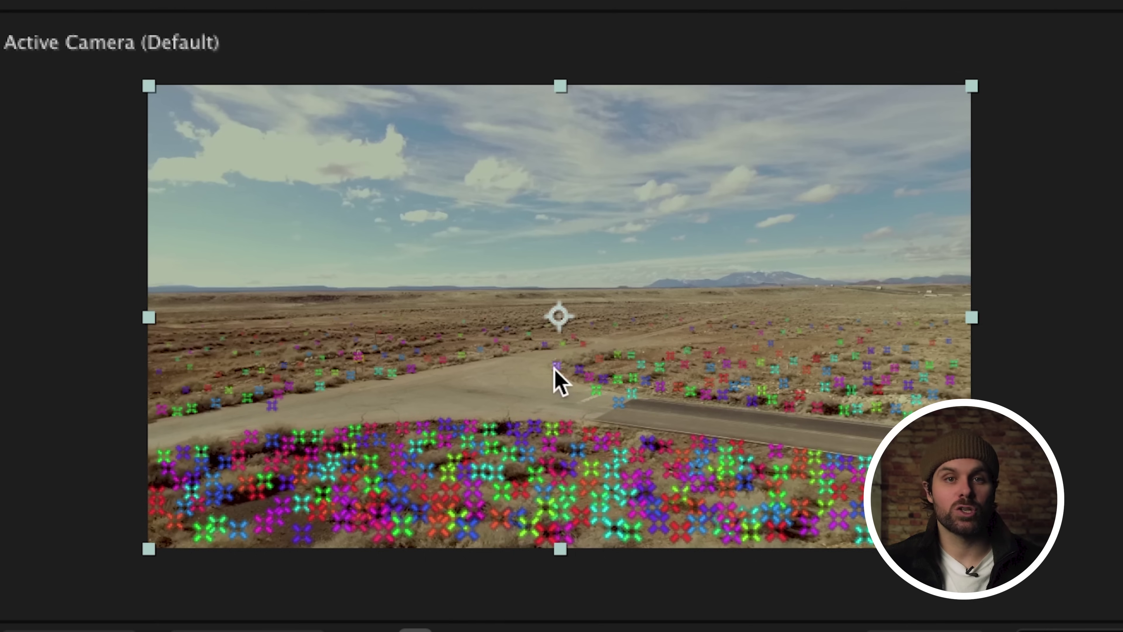
# Select the track points around the dirt road junction in the footage and create a solid and camera from them
pyautogui.moveTo(428, 361)
pyautogui.mouseDown()
pyautogui.moveTo(395, 408)
pyautogui.moveTo(407, 427)
pyautogui.moveTo(516, 437)
pyautogui.moveTo(564, 415)
pyautogui.mouseUp()
pyautogui.moveTo(593, 365); pyautogui.dragTo(426, 354)
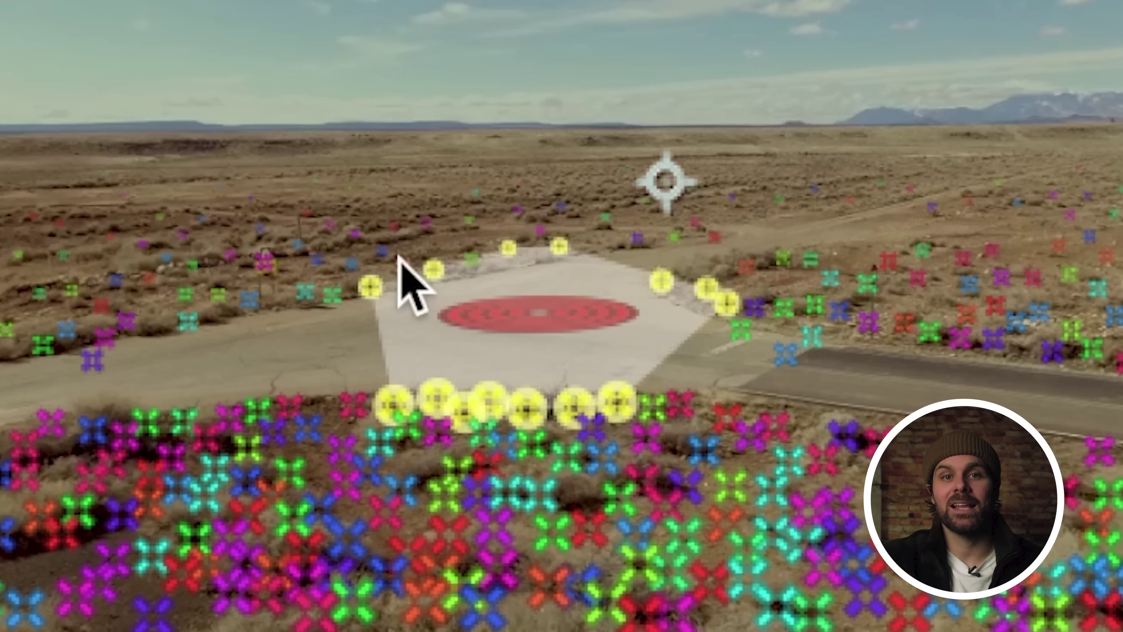
pyautogui.rightClick(560, 328)
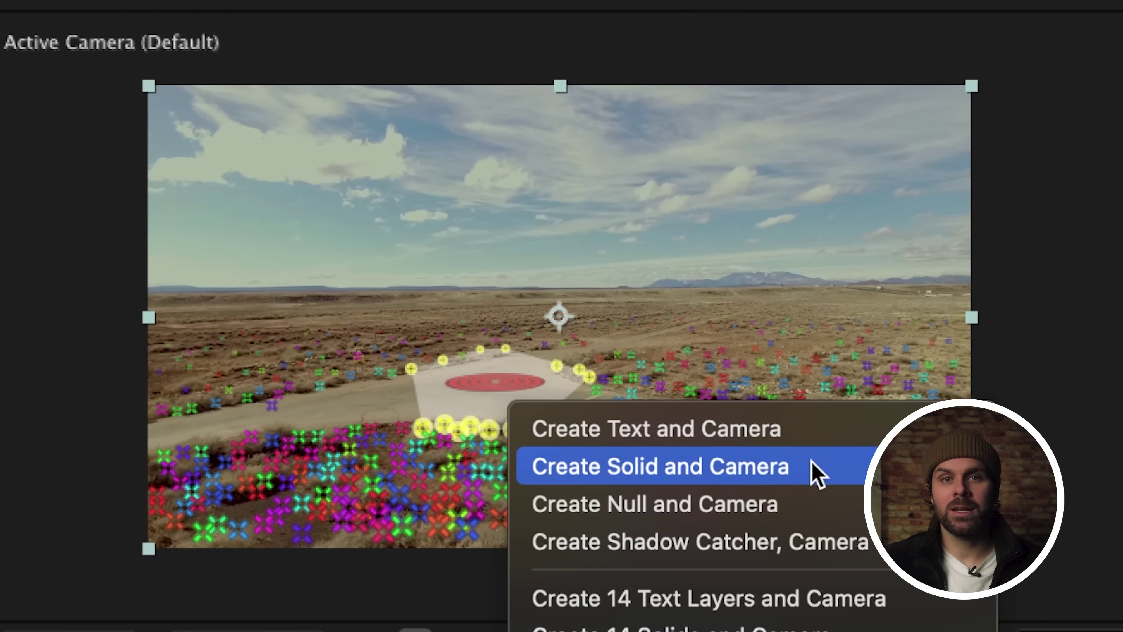
pyautogui.click(812, 461)
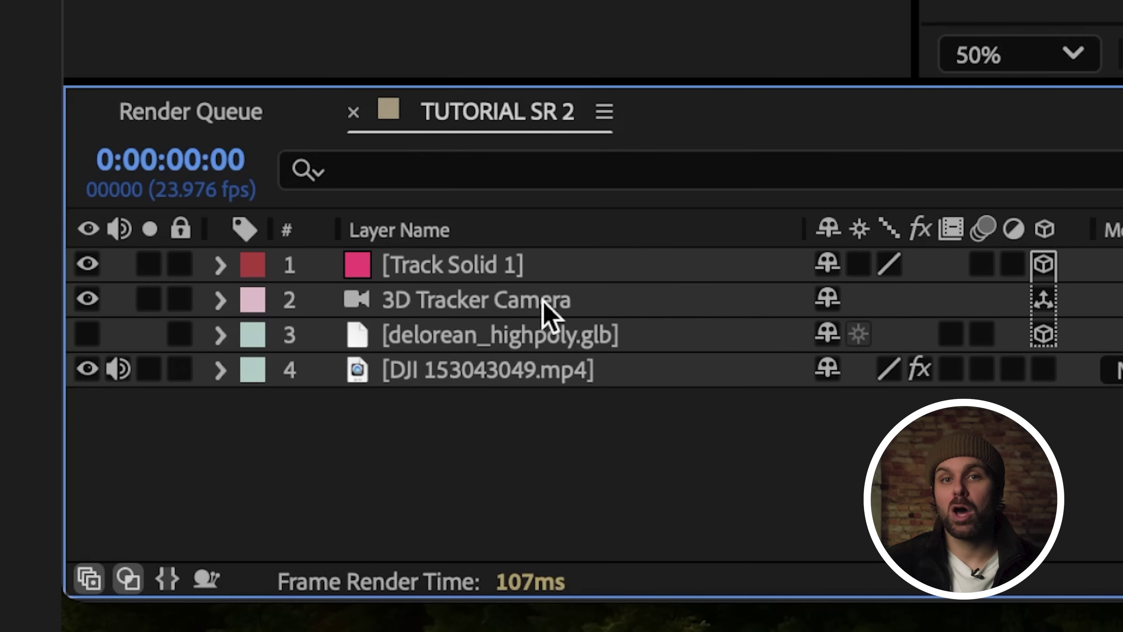
# Move the delorean_highpoly.glb layer above Track Solid 1, unhide it and preview the tracked shot
pyautogui.moveTo(545, 346); pyautogui.dragTo(551, 274)
pyautogui.click(87, 264)
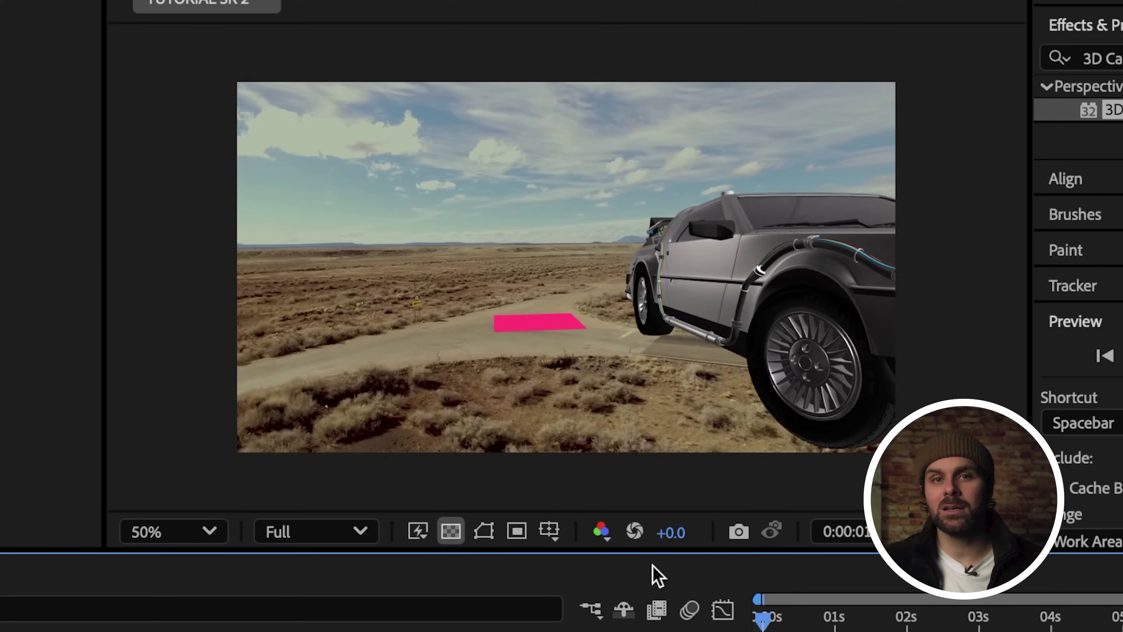
pyautogui.press('space')
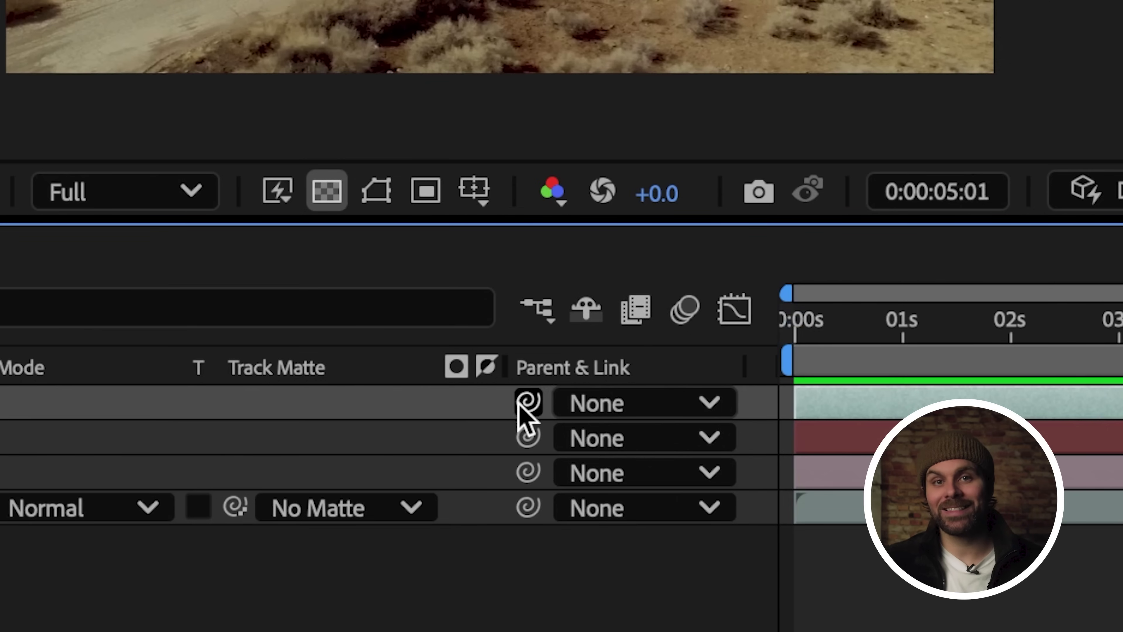
# Move the delorean_highpoly.glb layer to Track Solid 1's location by parenting it, and reset its parent to None
pyautogui.moveTo(528, 403); pyautogui.dragTo(463, 437)
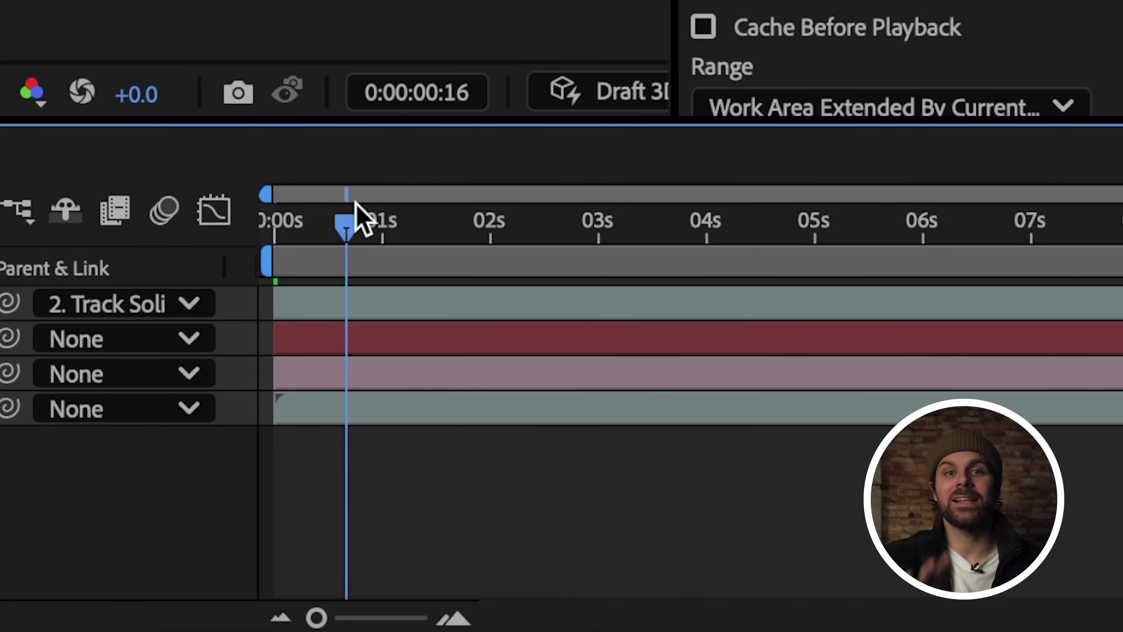
pyautogui.moveTo(359, 216); pyautogui.dragTo(476, 191)
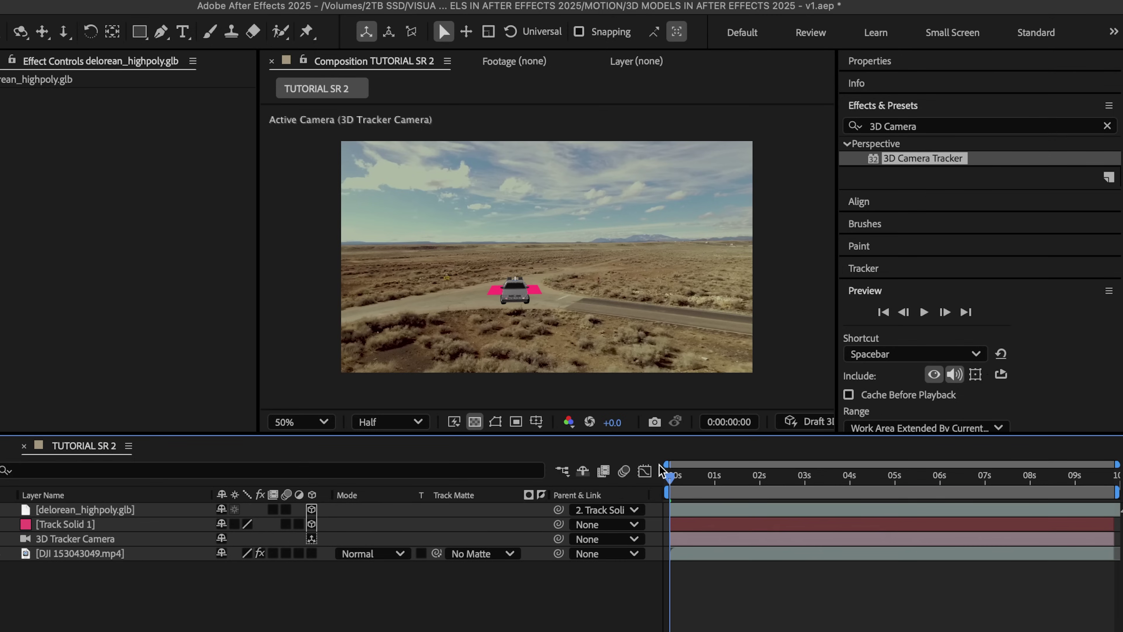
pyautogui.click(629, 509)
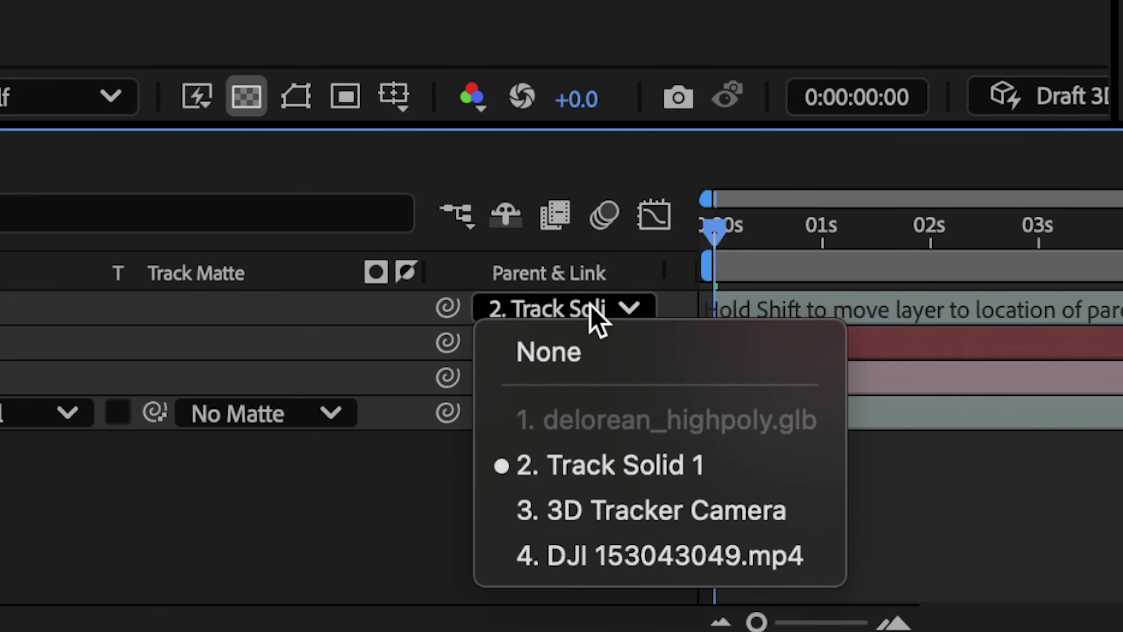
pyautogui.click(607, 358)
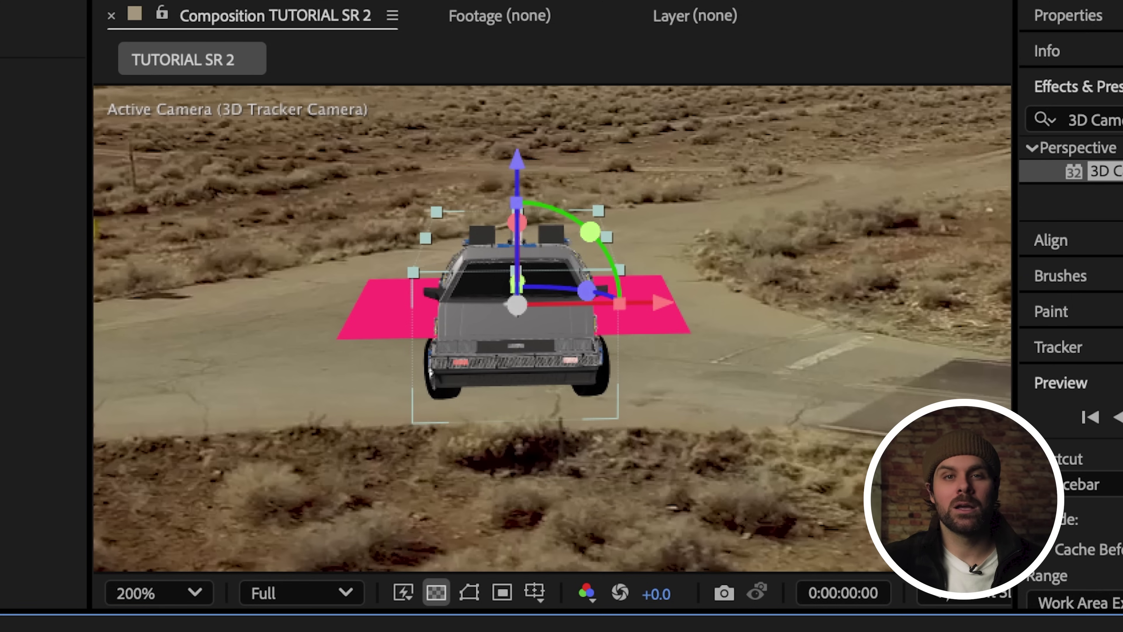
# Raise the DeLorean along its vertical axis on the tracked road and scale the delorean_highpoly.glb layer up
pyautogui.moveTo(518, 177); pyautogui.dragTo(512, 114)
pyautogui.click(502, 266)
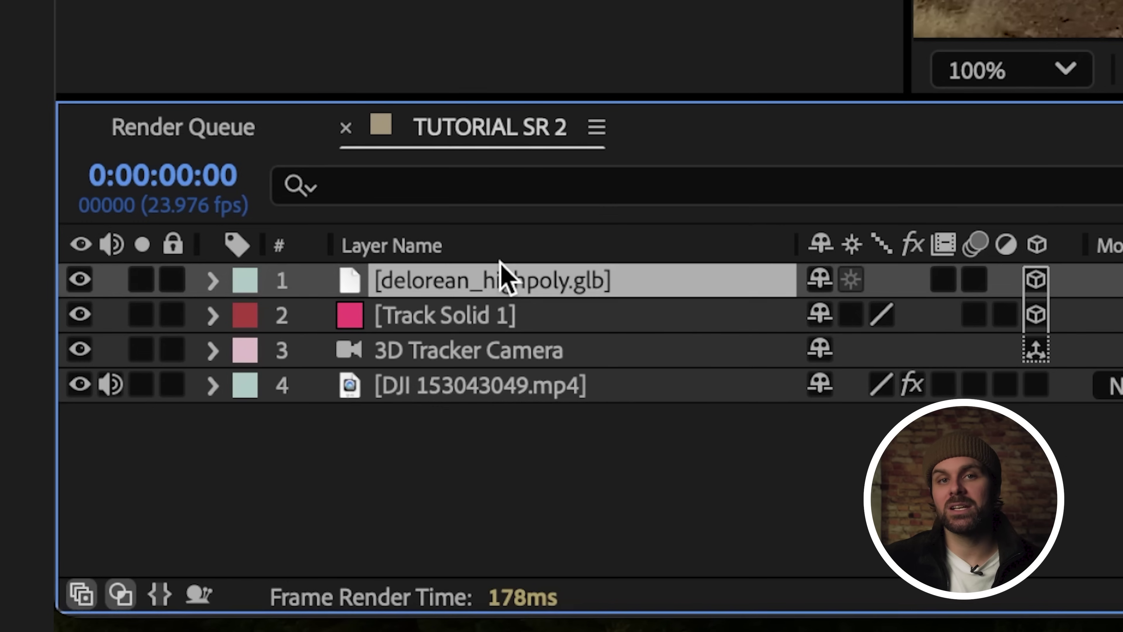
pyautogui.press('s')
pyautogui.moveTo(871, 315); pyautogui.dragTo(973, 307)
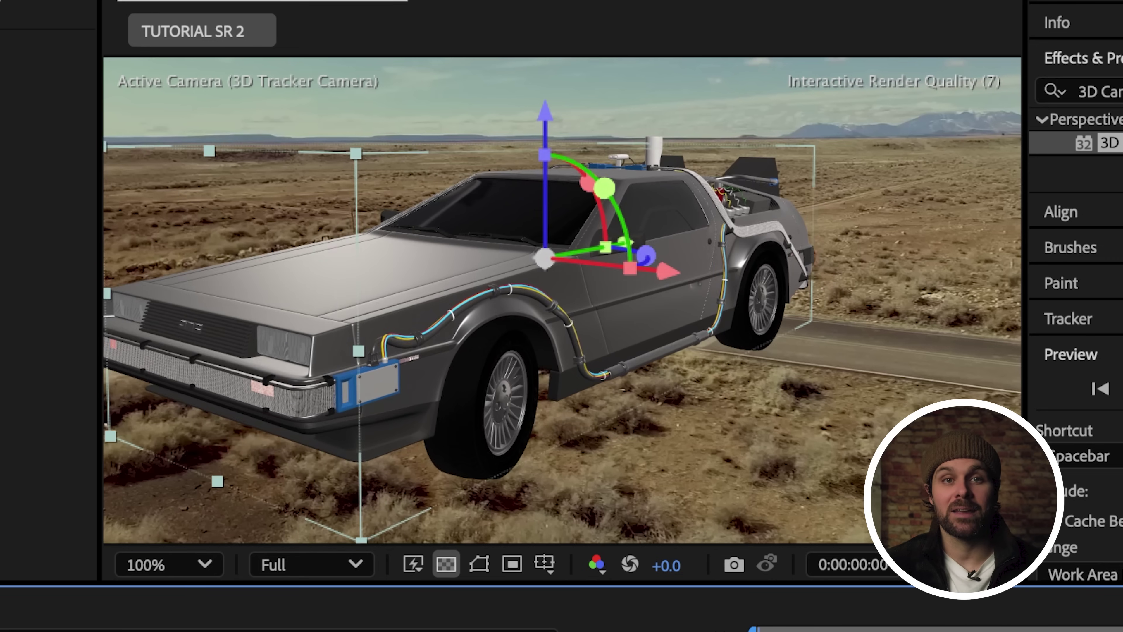
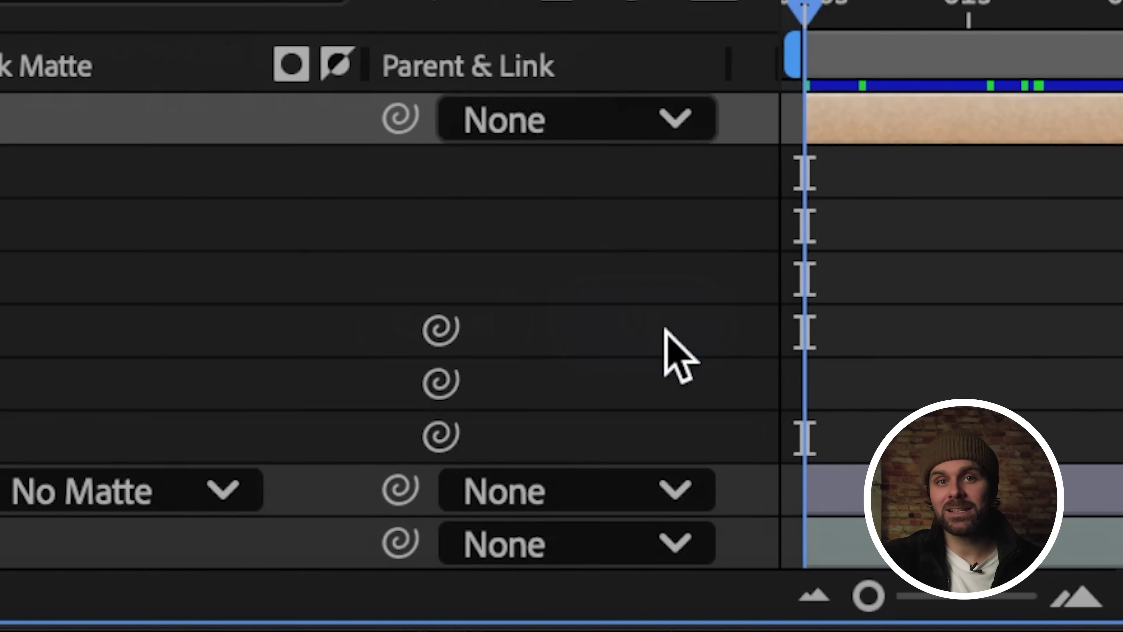
# Set Environment Light 1's source to goegap_2k_MATCH.exr and inspect the lighting on the car up close
pyautogui.click(329, 524)
pyautogui.click(739, 461)
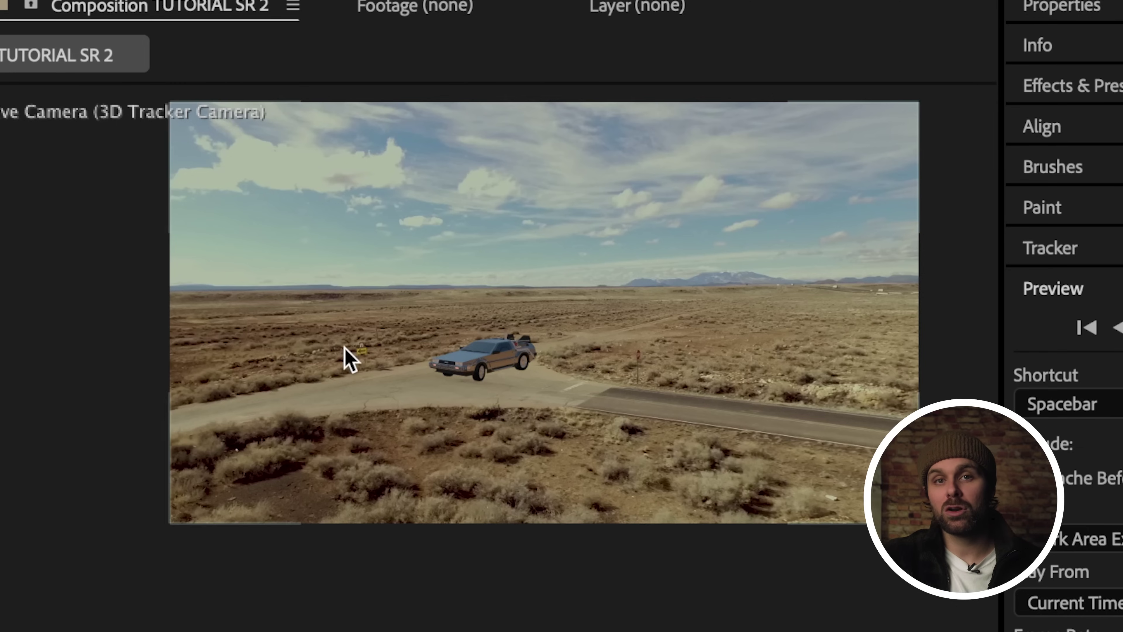
pyautogui.scroll(3, 346, 358)
pyautogui.click(509, 399)
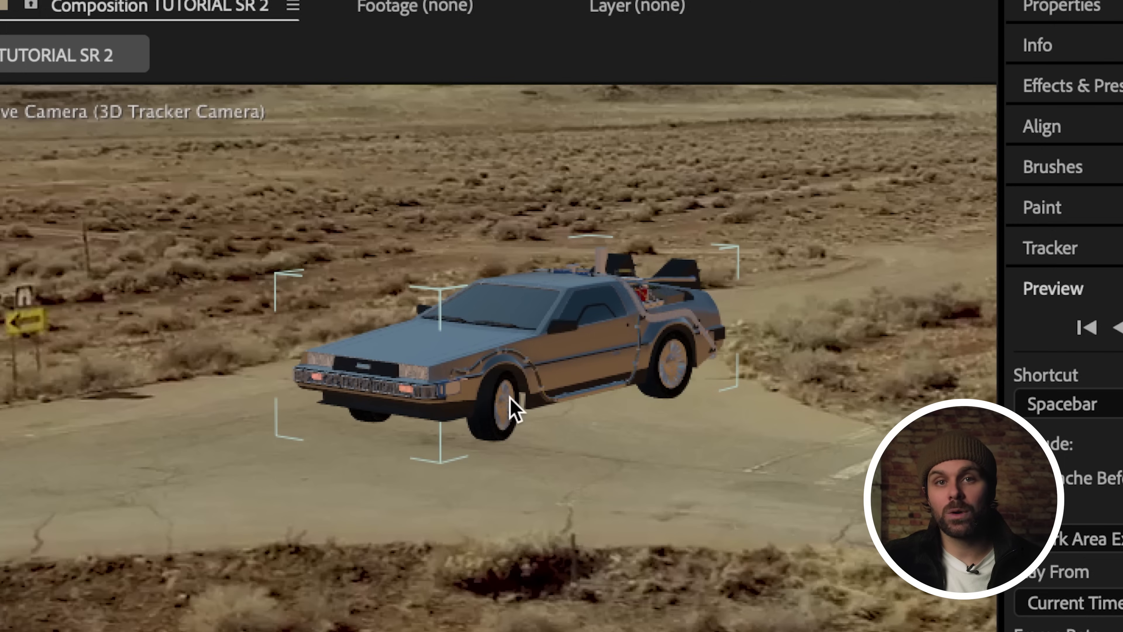
pyautogui.click(785, 499)
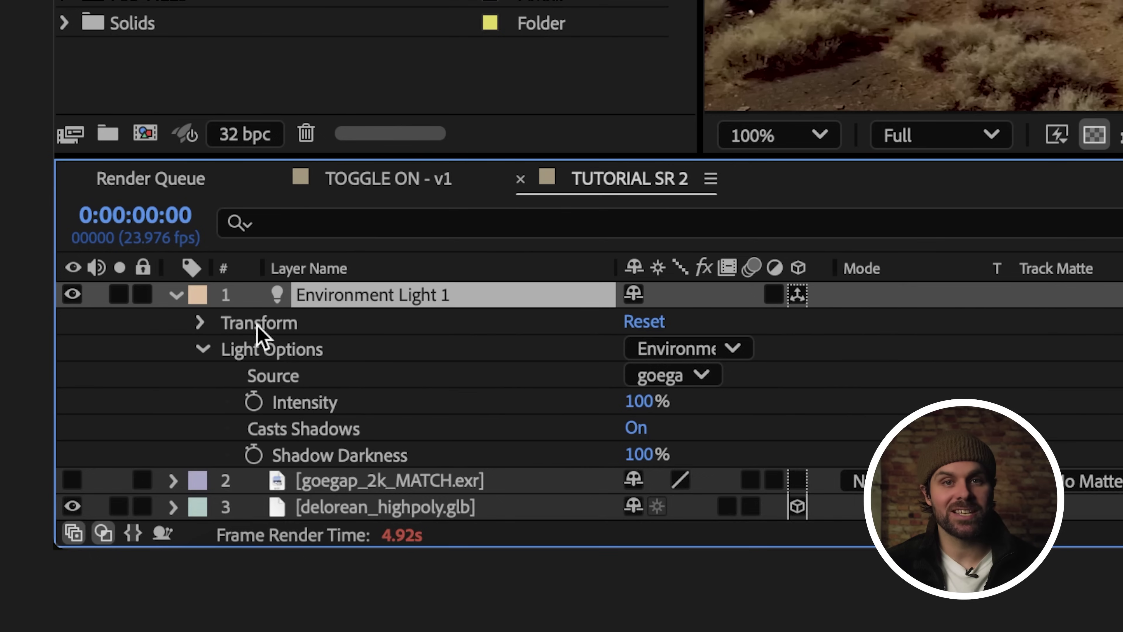
# Try rotating Environment Light 1, bringing its X Rotation to 61° and adjusting its Y Rotation
pyautogui.click(203, 322)
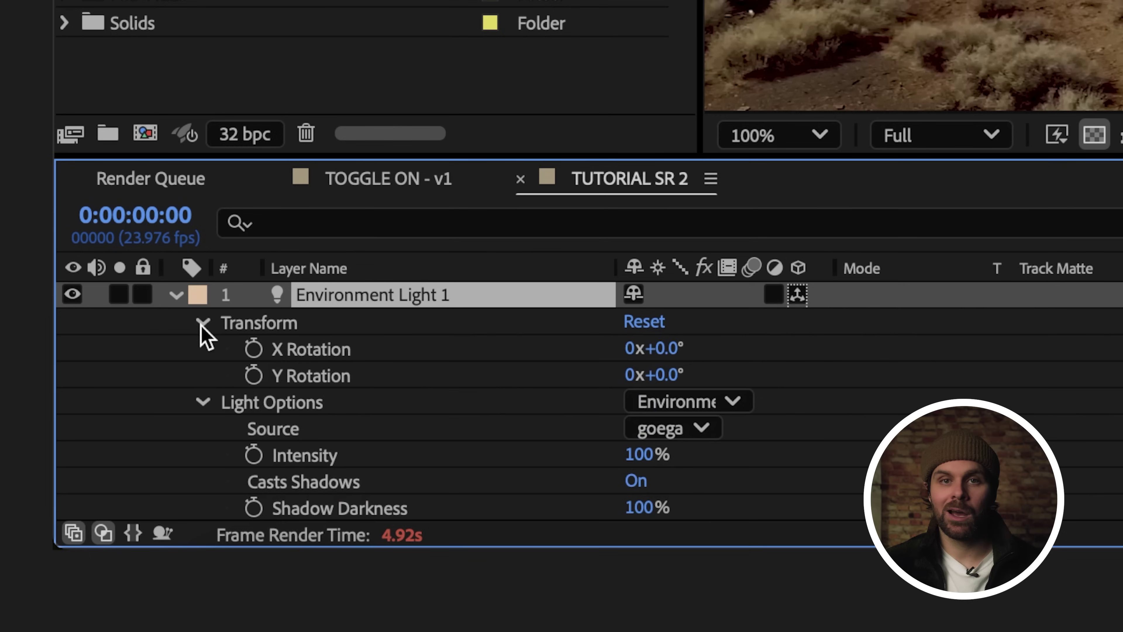
pyautogui.moveTo(661, 349); pyautogui.dragTo(709, 349)
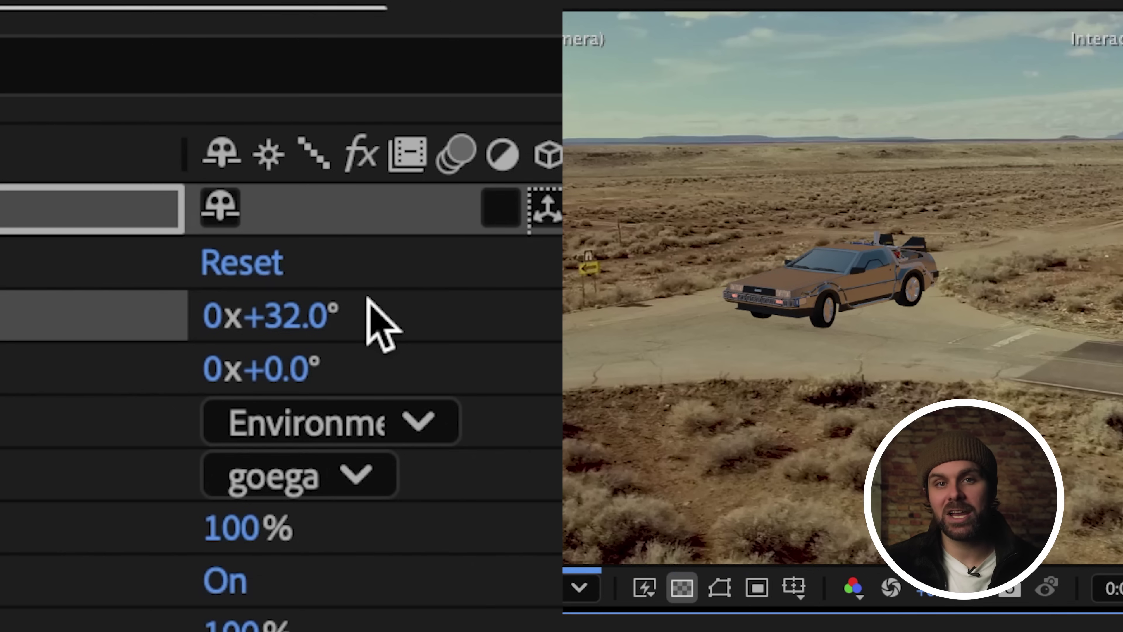
pyautogui.moveTo(368, 300); pyautogui.dragTo(373, 293)
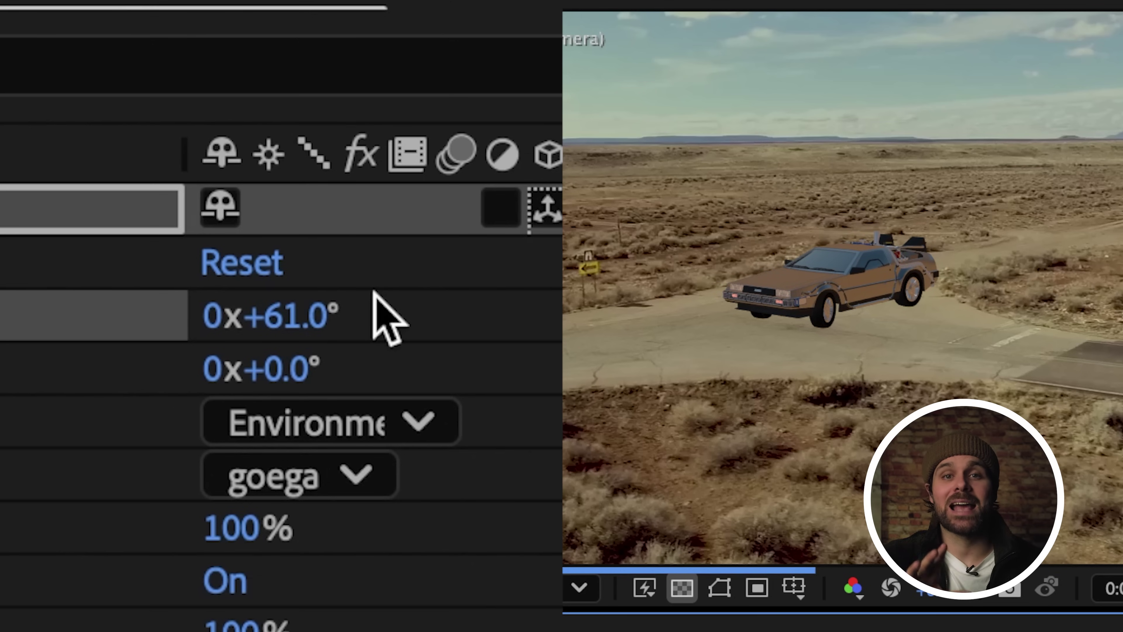
pyautogui.moveTo(310, 367); pyautogui.dragTo(371, 357)
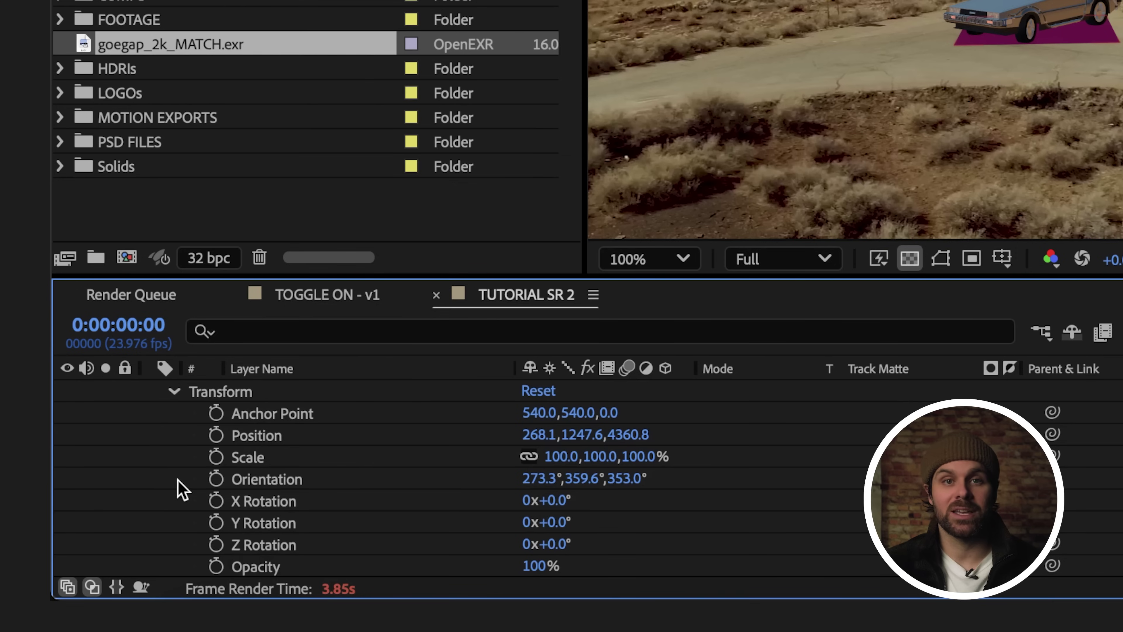
# Scale up Track Solid 1 so it extends well beyond the car on the road, and deselect it
pyautogui.moveTo(638, 463); pyautogui.dragTo(672, 456)
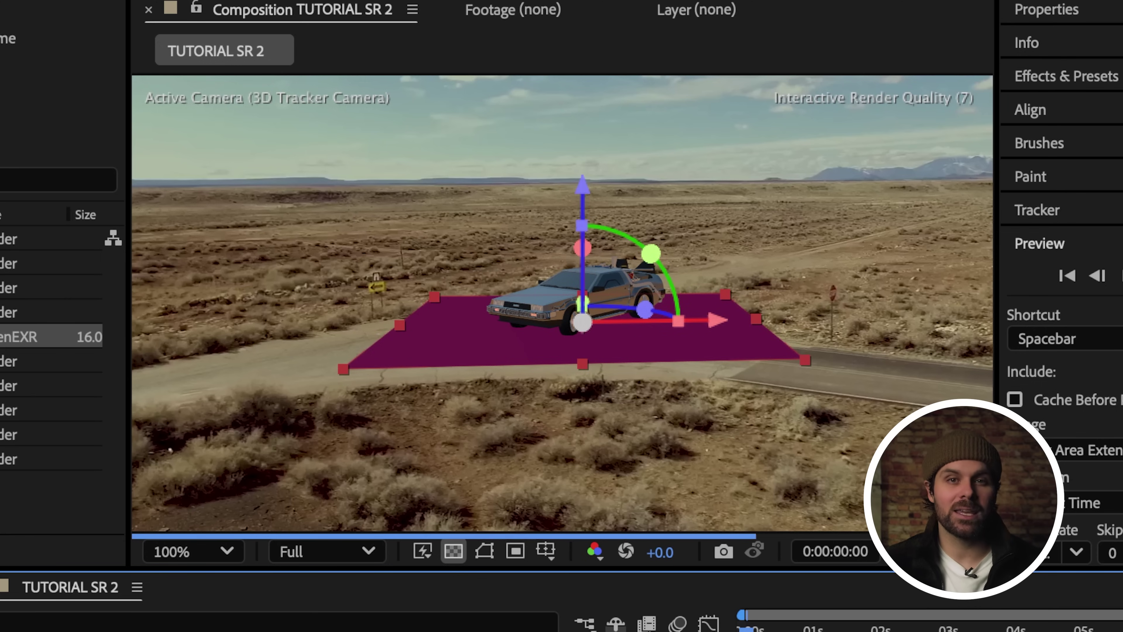
pyautogui.press('F2')
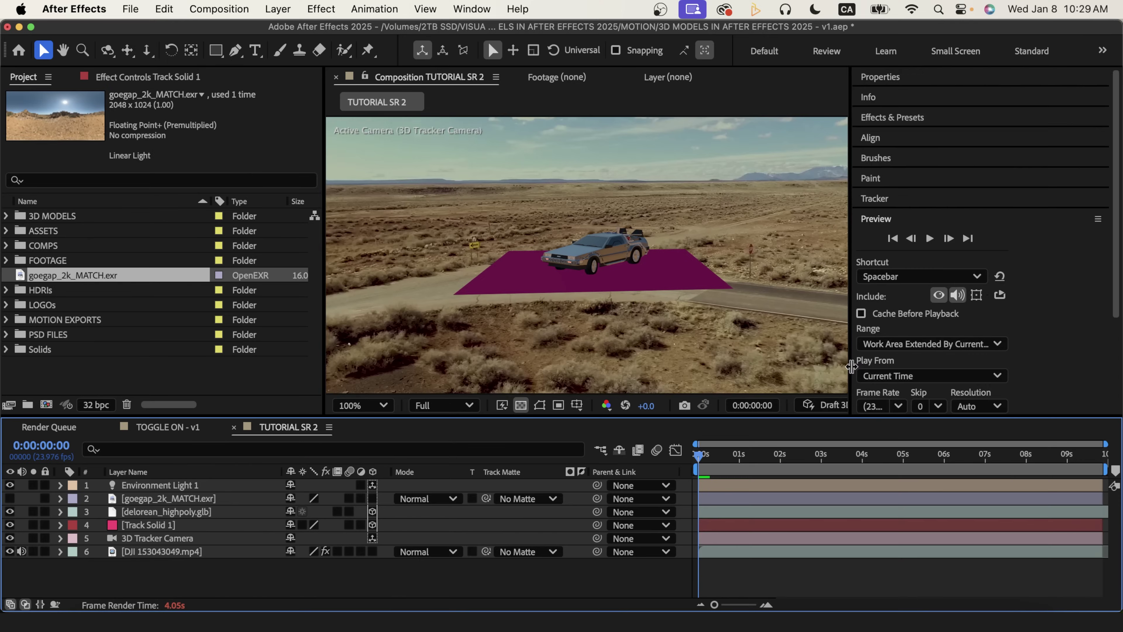
# Adjust the Advanced 3D renderer options of the TUTORIAL SR 2 composition
pyautogui.hscroll(-5, 972, 392)
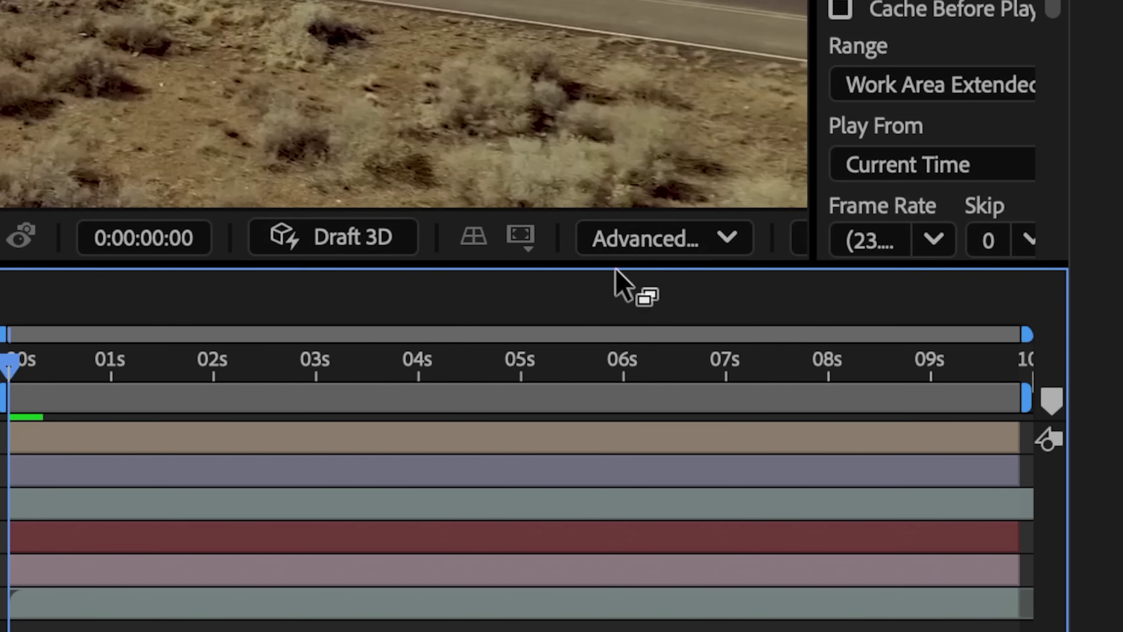
pyautogui.click(951, 408)
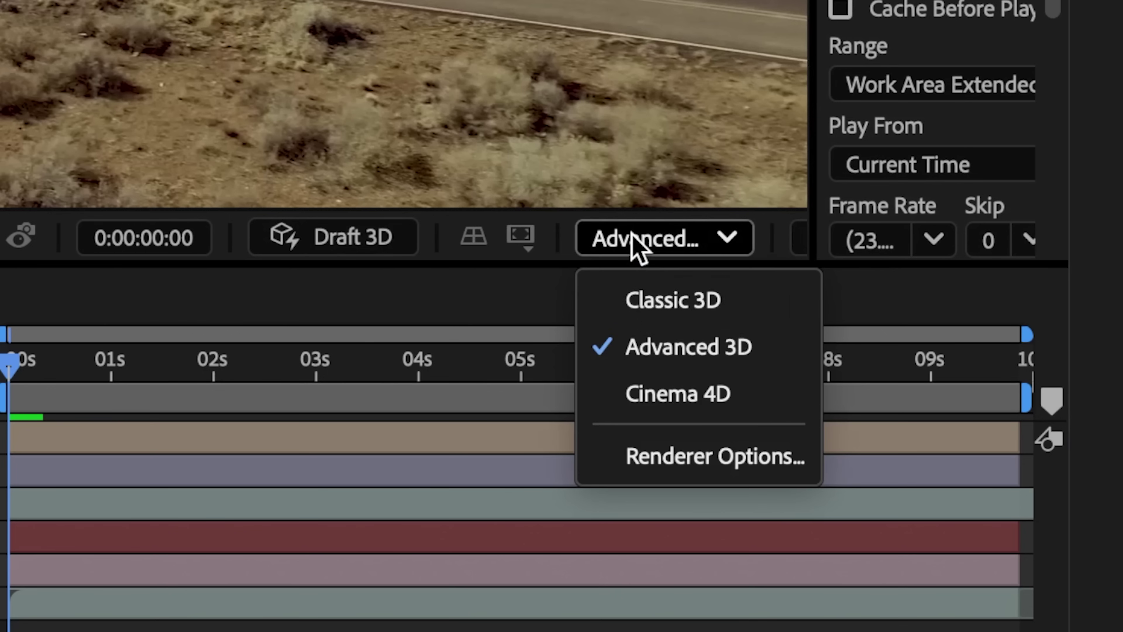
pyautogui.click(655, 460)
pyautogui.click(717, 404)
pyautogui.click(819, 458)
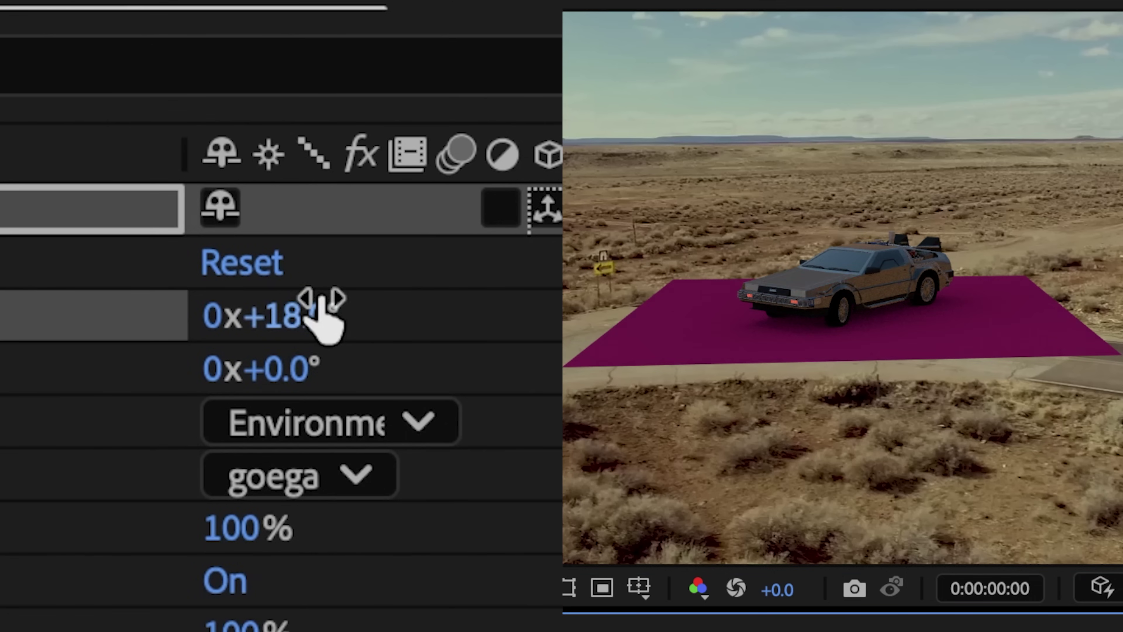
# Adjust Environment Light 1's X Rotation and Y Rotation to change the direction of the car's lighting and shadow
pyautogui.moveTo(321, 307)
pyautogui.mouseDown()
pyautogui.moveTo(409, 286)
pyautogui.moveTo(322, 287)
pyautogui.mouseUp()
pyautogui.moveTo(294, 369); pyautogui.dragTo(142, 375)
pyautogui.moveTo(261, 316); pyautogui.dragTo(378, 372)
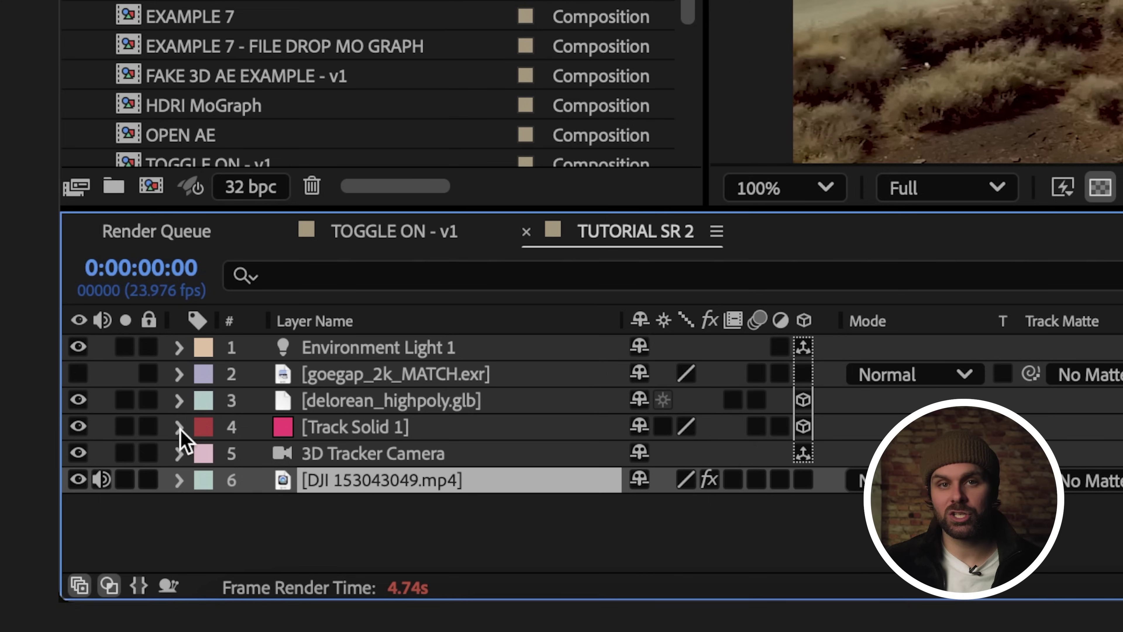
# Change the Accepts Shadows setting in Track Solid 1's Material Options
pyautogui.click(179, 427)
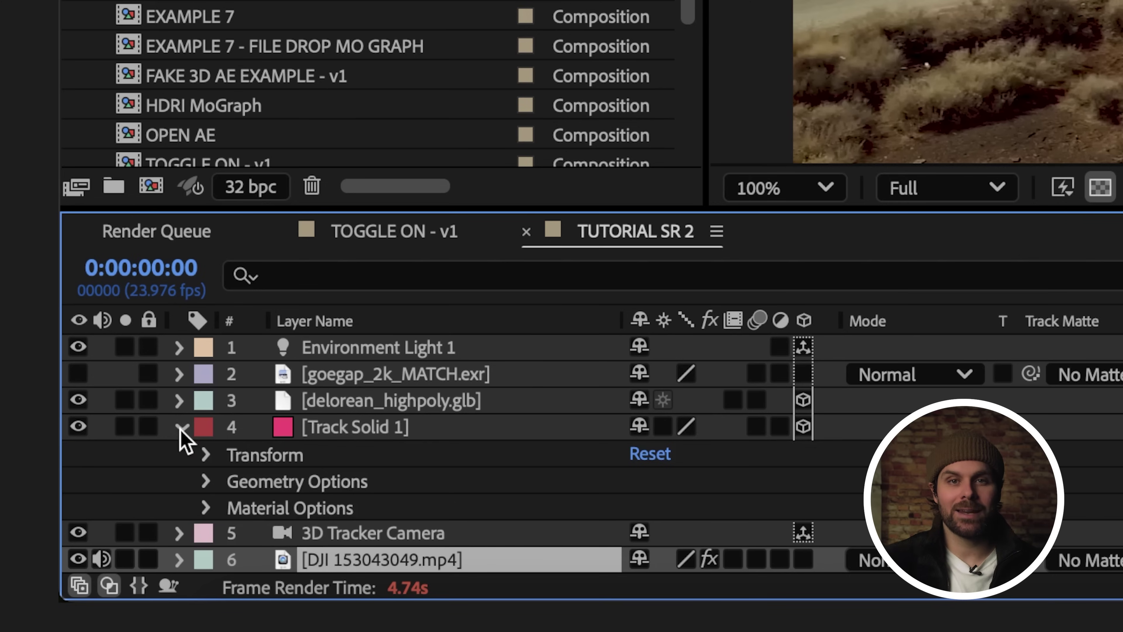
pyautogui.click(208, 512)
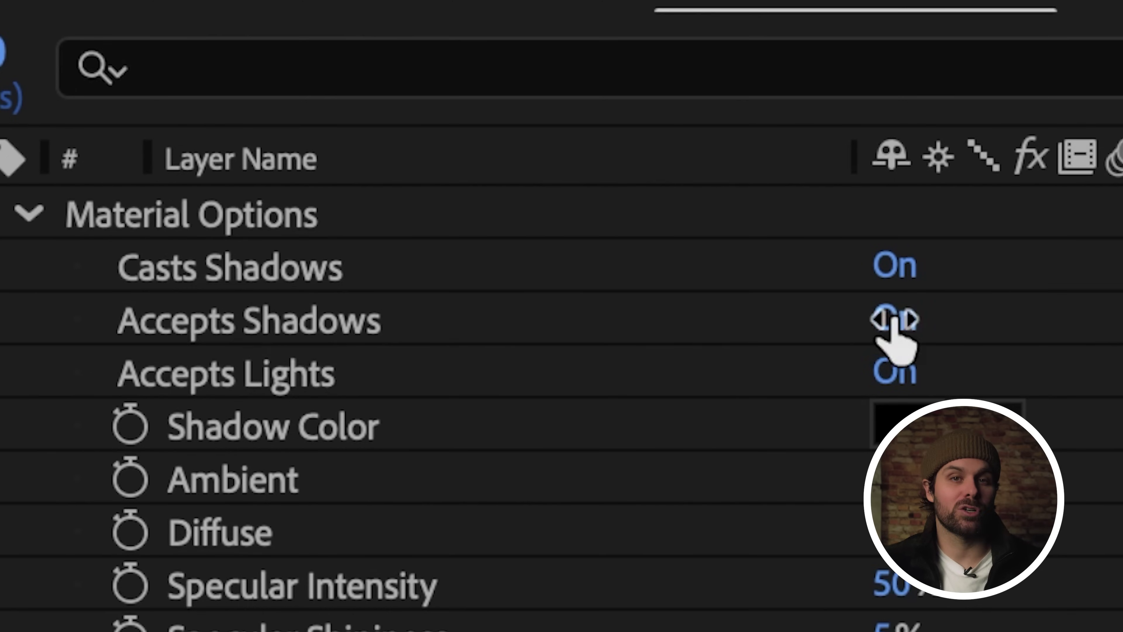
pyautogui.click(884, 321)
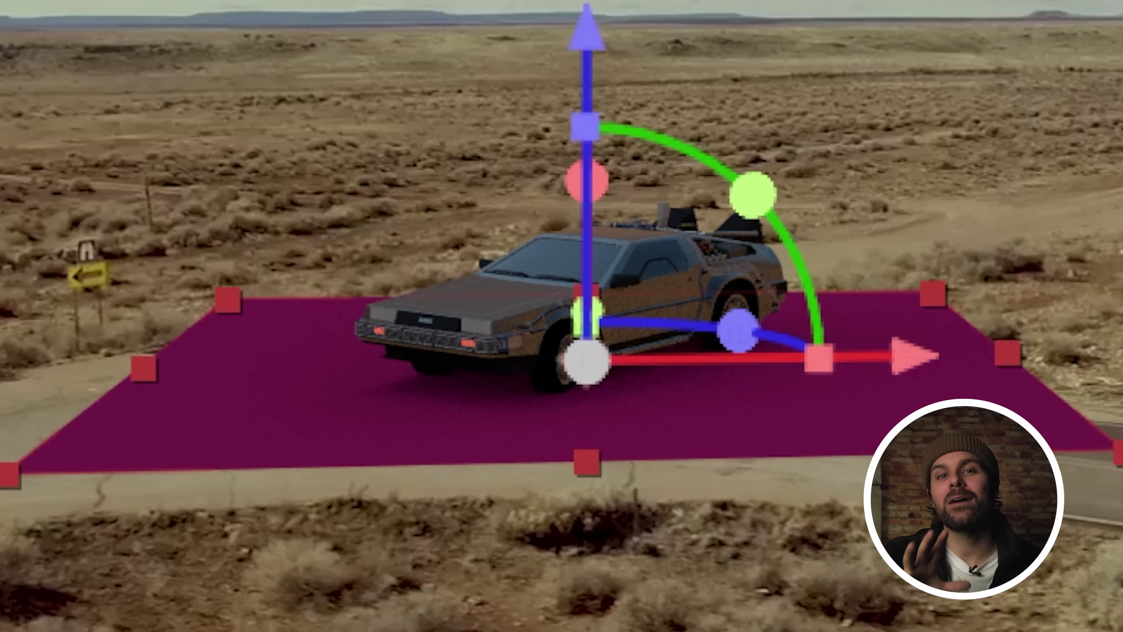